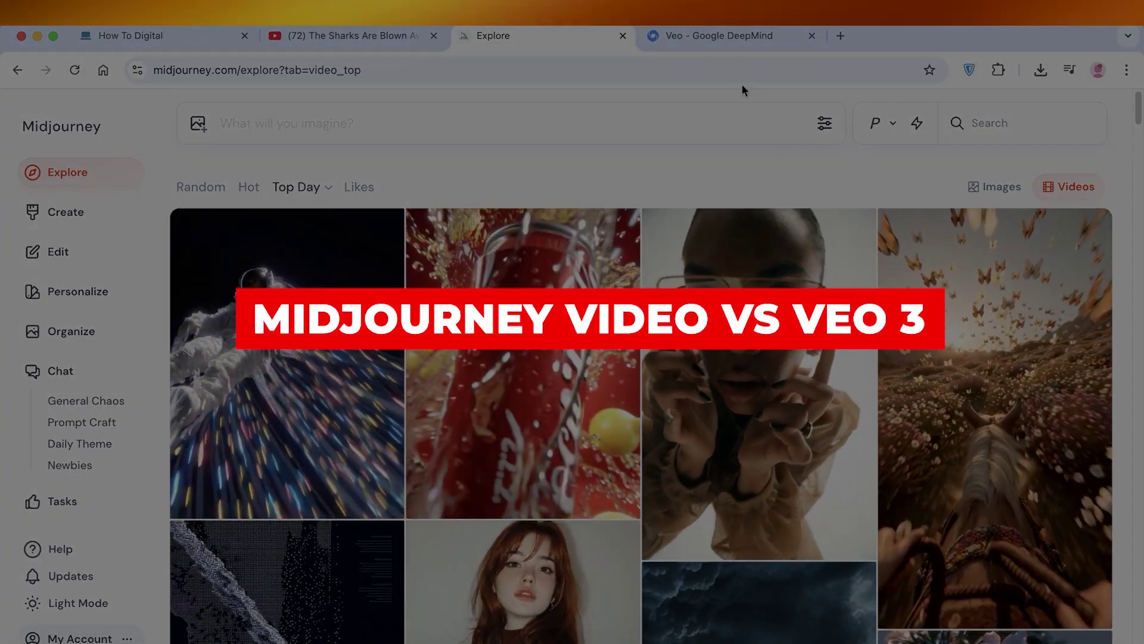
Step: Browse the Top Day videos in Midjourney's Explore gallery
click(721, 46)
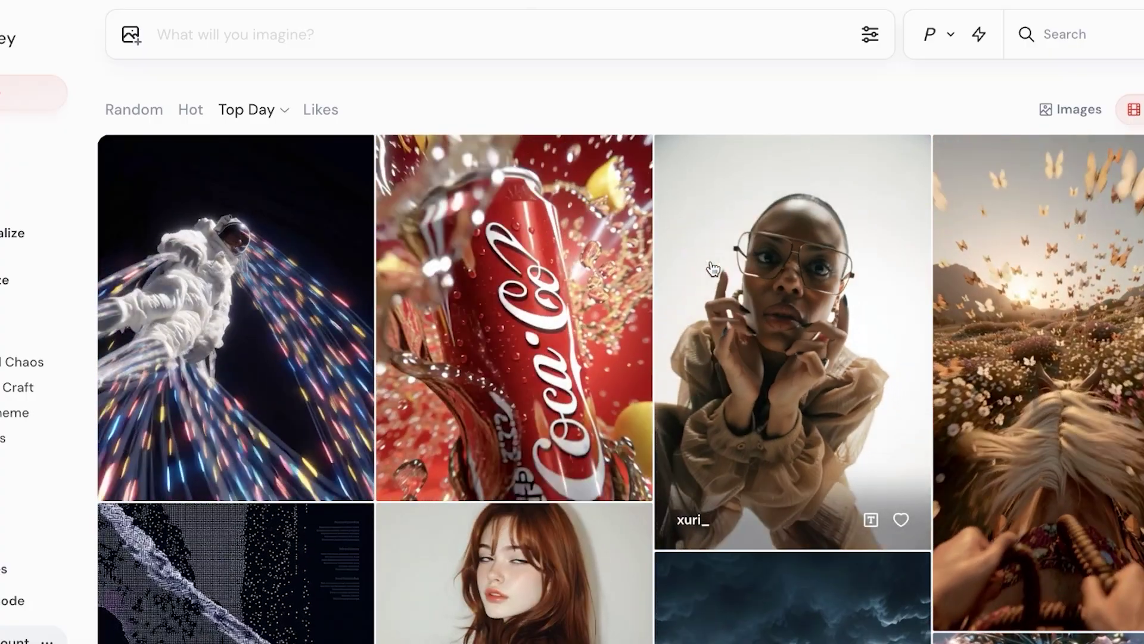
scroll(686, 266, down, 1)
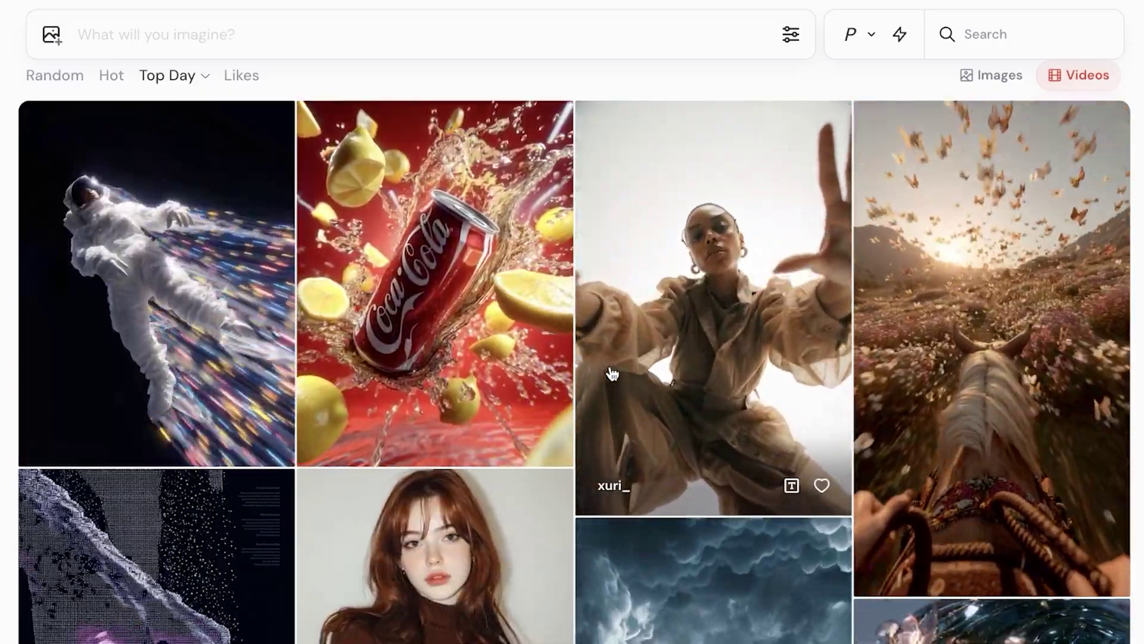
scroll(583, 350, down, 1)
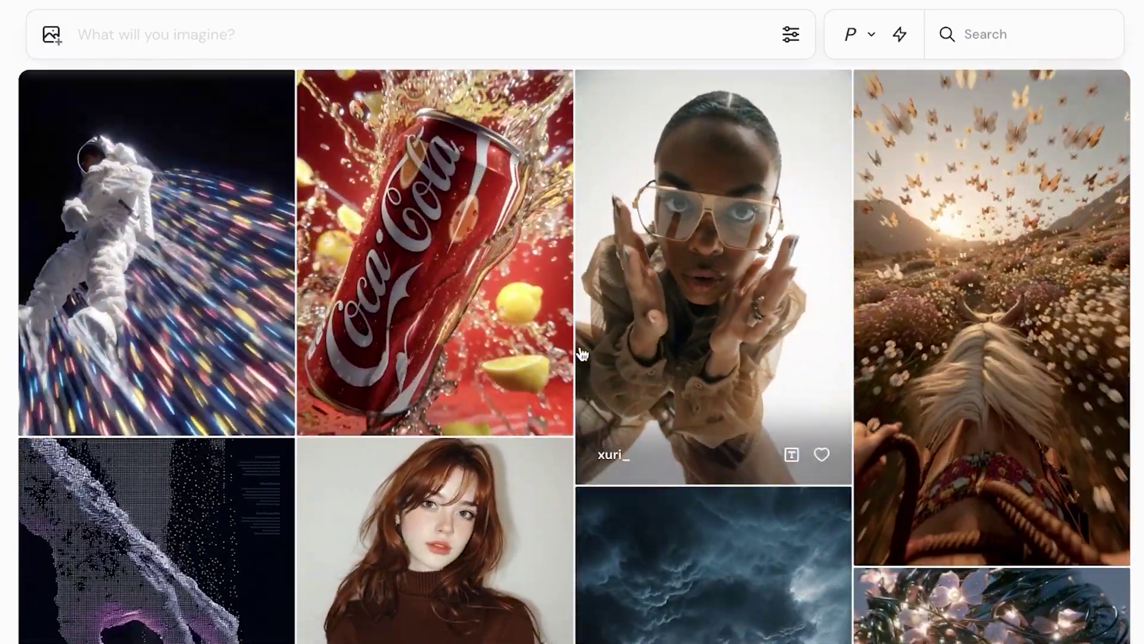
scroll(582, 352, up, 2)
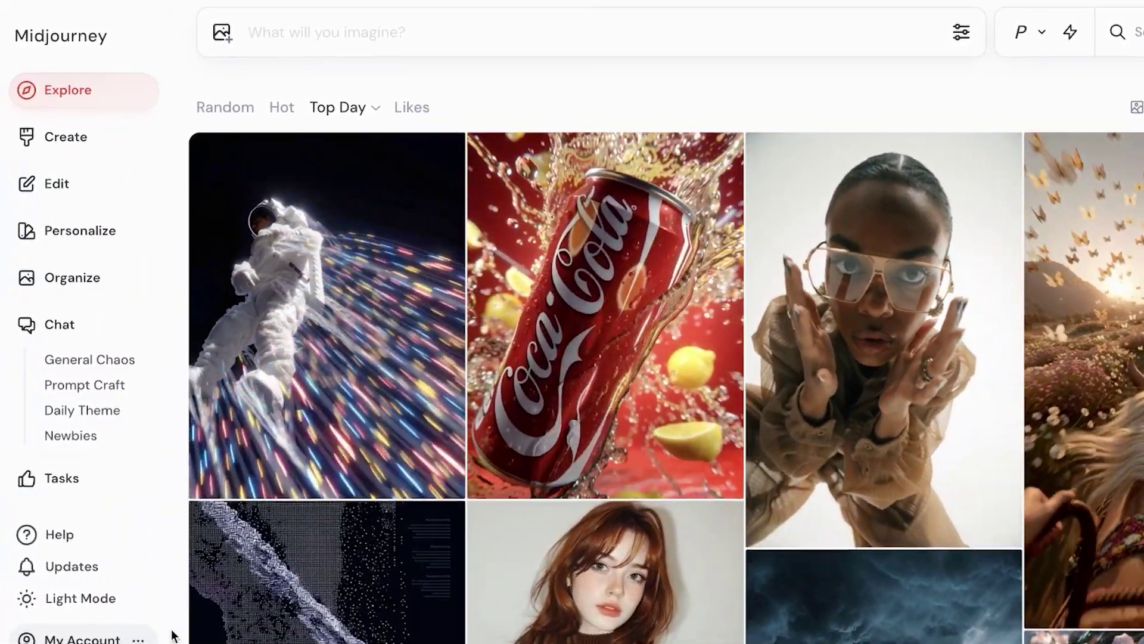
Step: Check the My Account menu and close it again
click(80, 636)
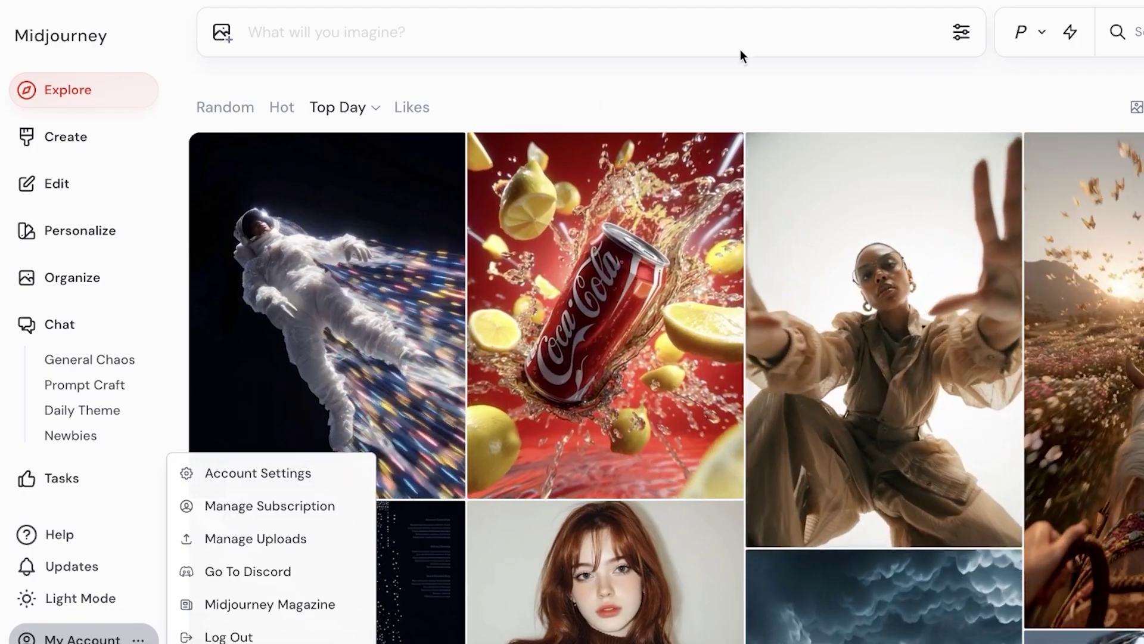
click(802, 89)
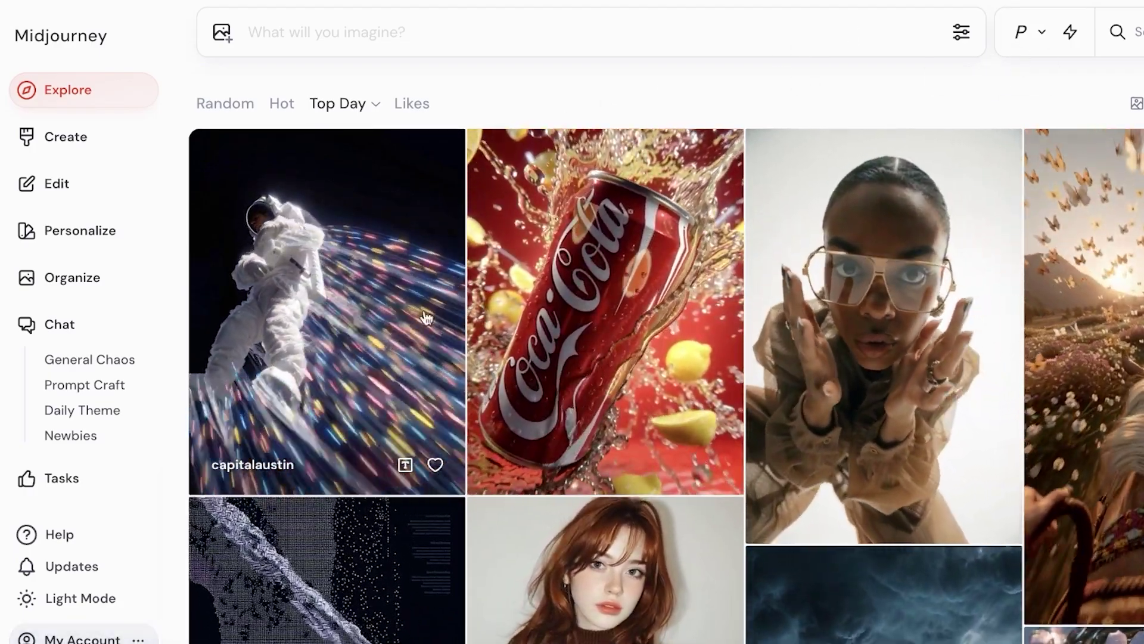
scroll(328, 310, down, 1)
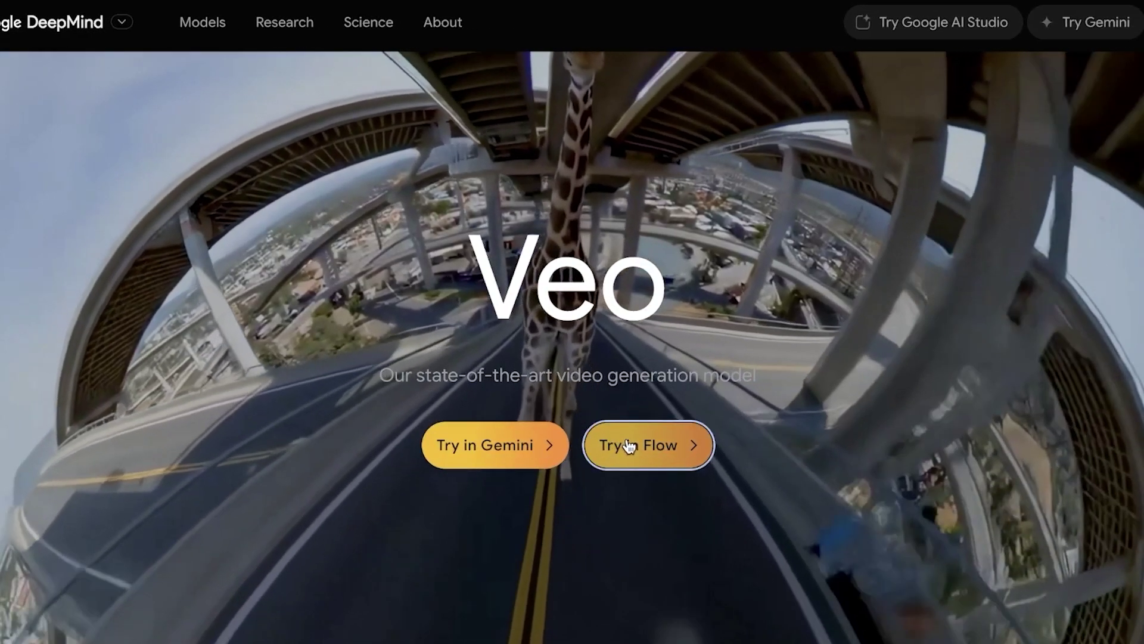
Step: Enter Google Flow from the Veo page, reviewing the Google AI Ultra plan along the way
click(627, 440)
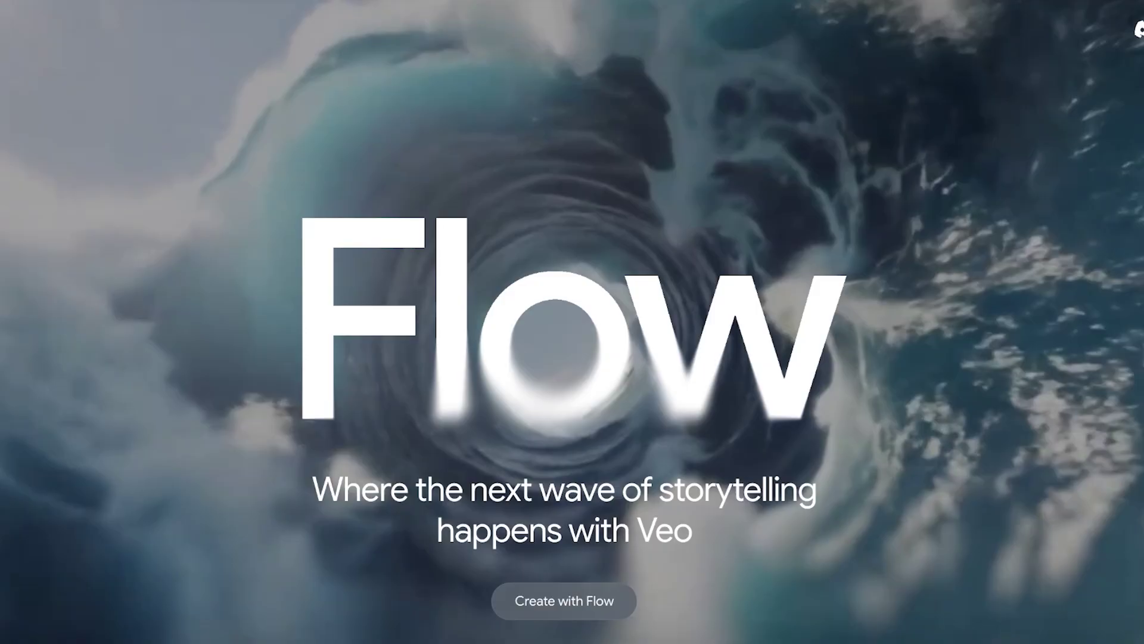
click(553, 602)
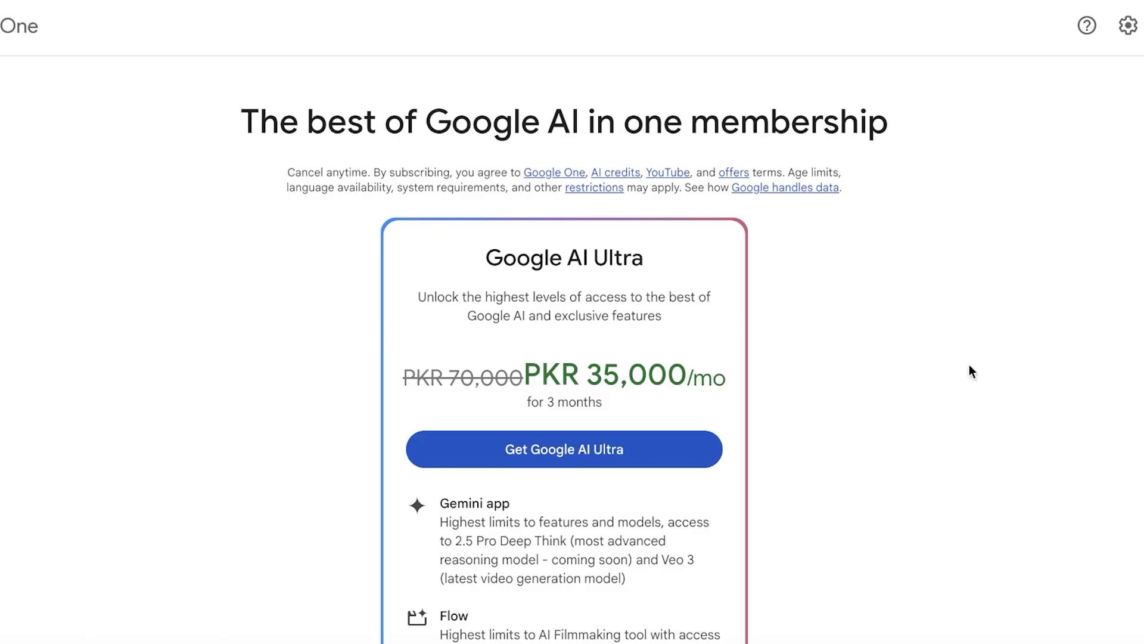
scroll(721, 158, down, 3)
scroll(730, 179, up, 3)
scroll(836, 205, down, 6)
scroll(836, 205, up, 6)
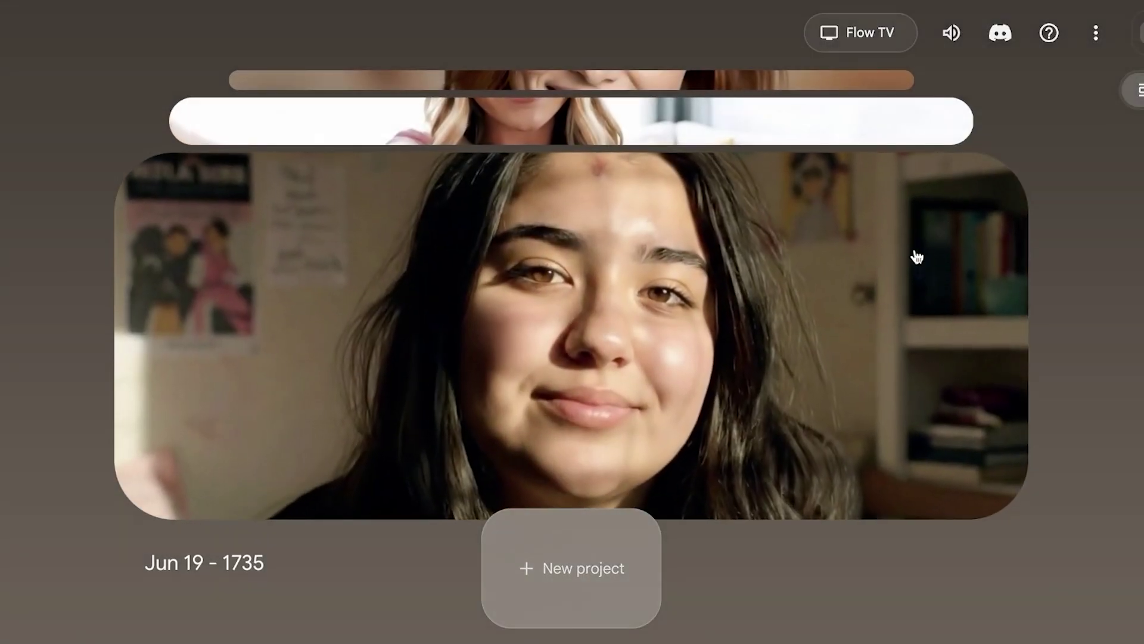
Step: Open the Jun 19 - 1735 project from the Flow projects carousel
scroll(745, 286, down, 1)
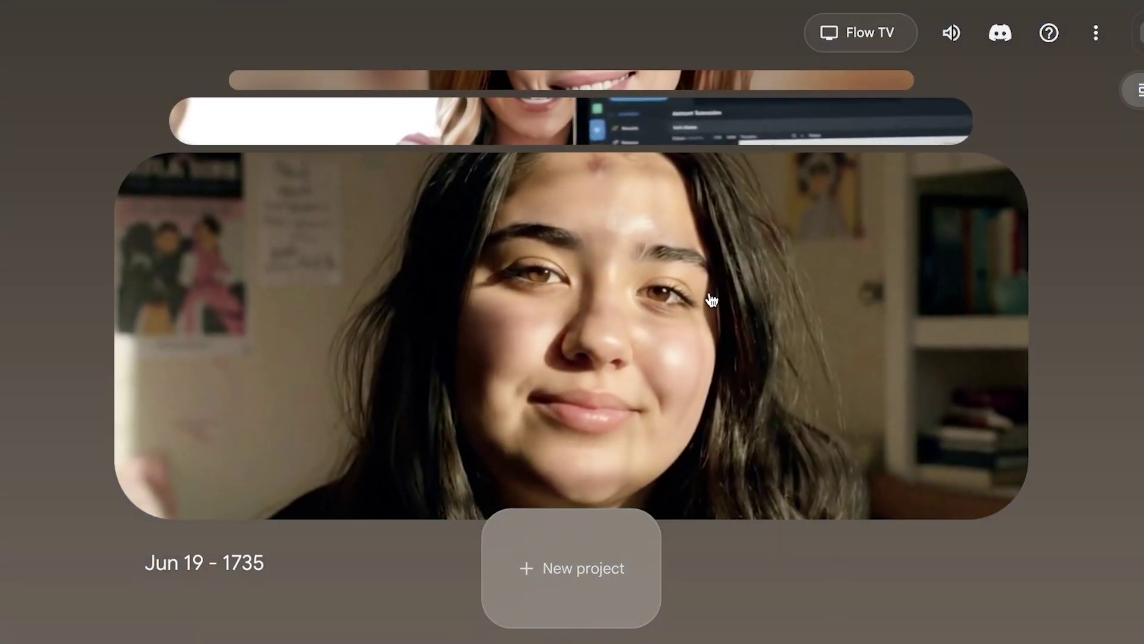
scroll(677, 322, up, 2)
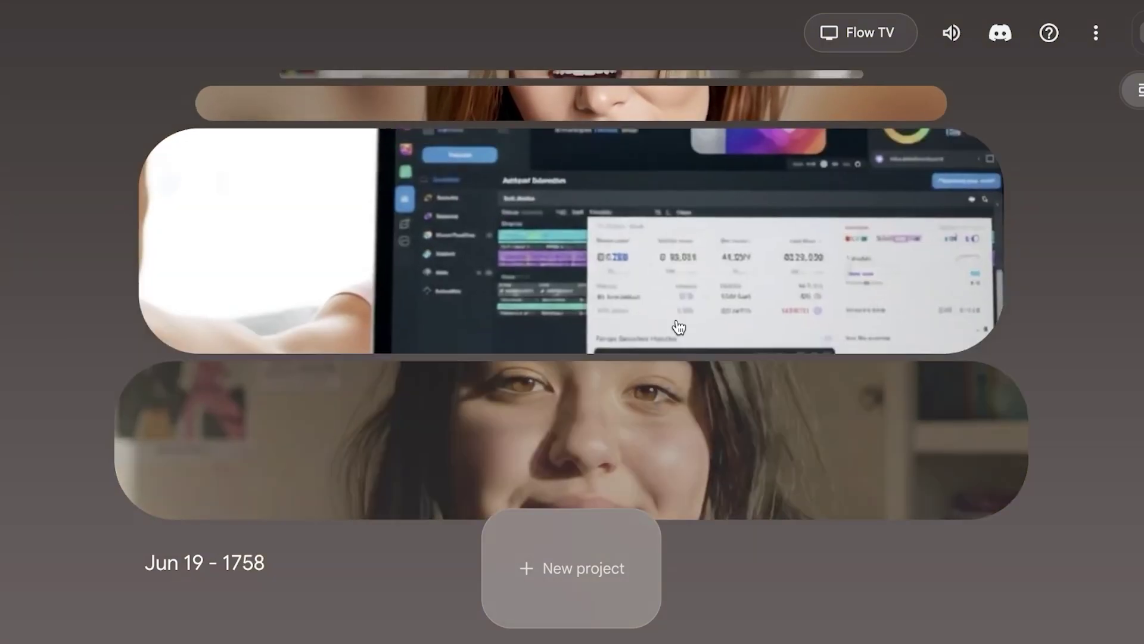
scroll(668, 331, up, 2)
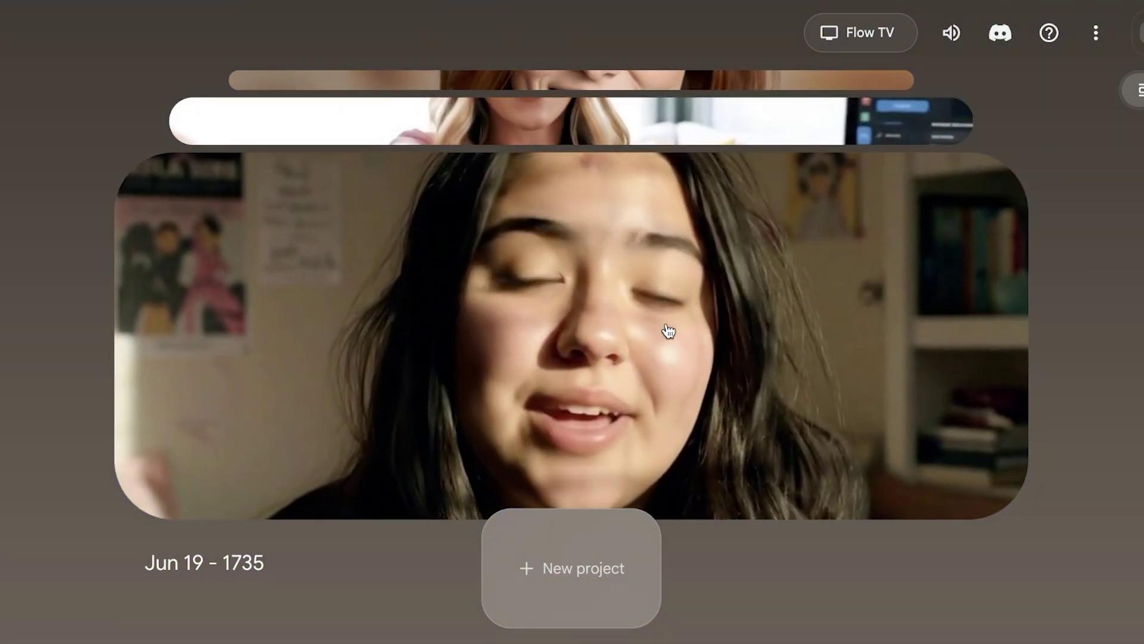
click(667, 331)
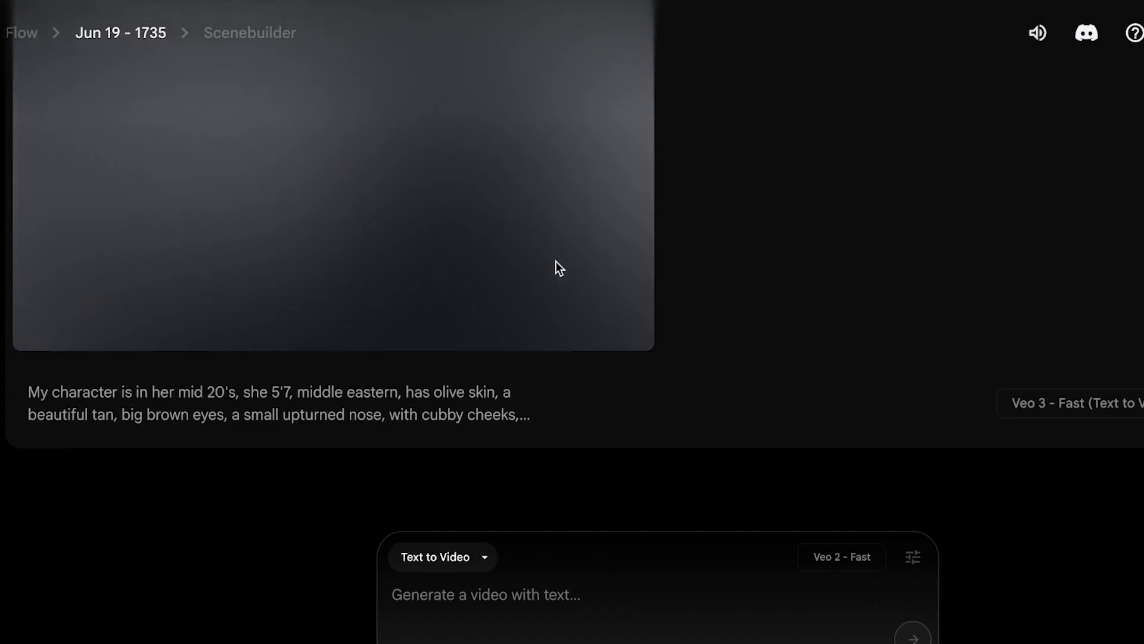
Step: Watch the earlier girl clip, skipping ahead along its timeline
scroll(782, 383, up, 3)
scroll(628, 333, down, 1)
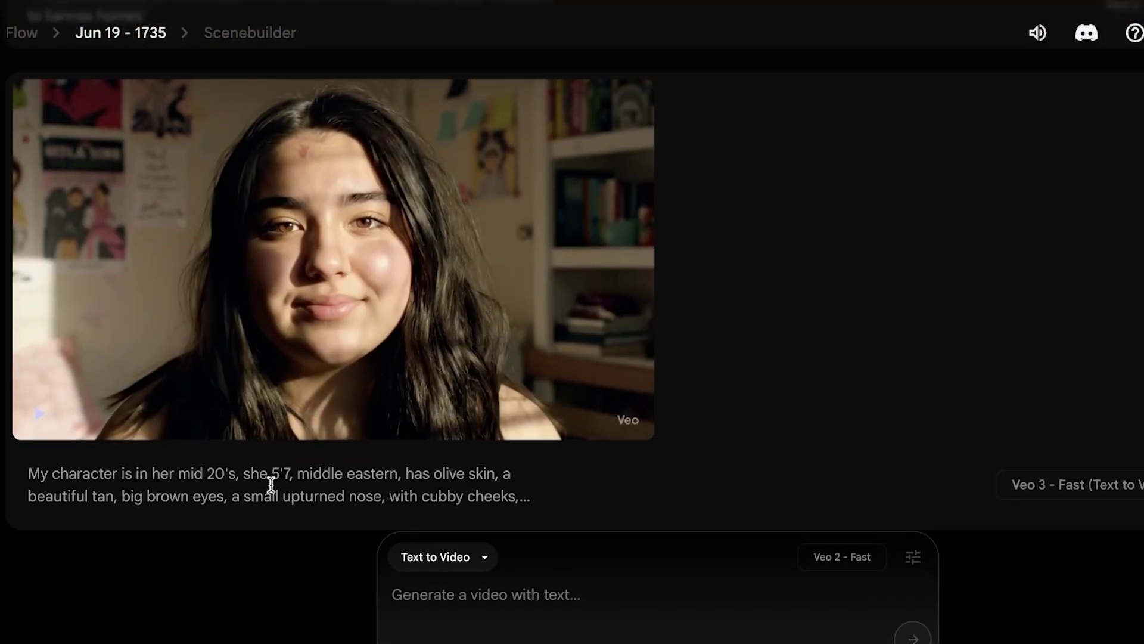
scroll(334, 441, down, 1)
mouse_move(126, 480)
scroll(131, 414, down, 1)
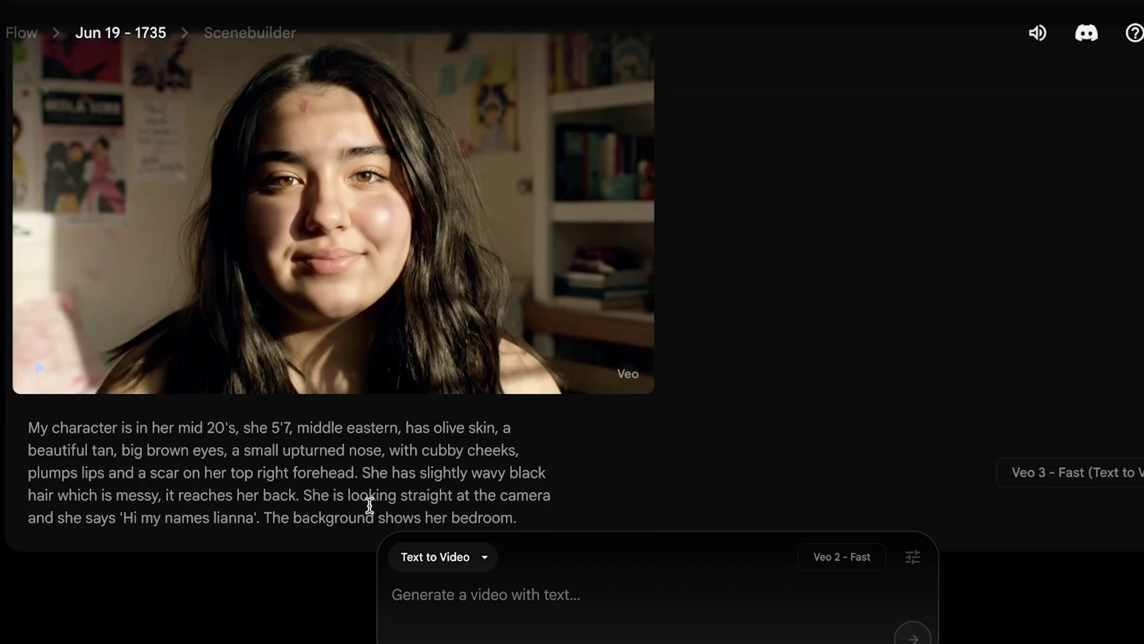
scroll(369, 506, down, 1)
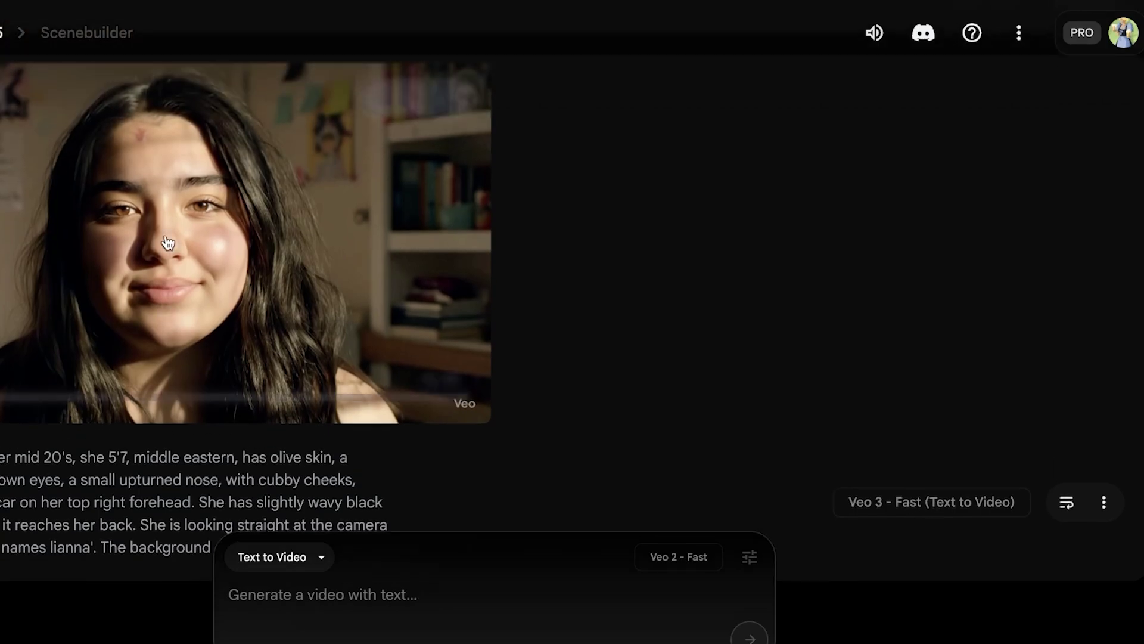
mouse_move(166, 240)
scroll(168, 240, up, 2)
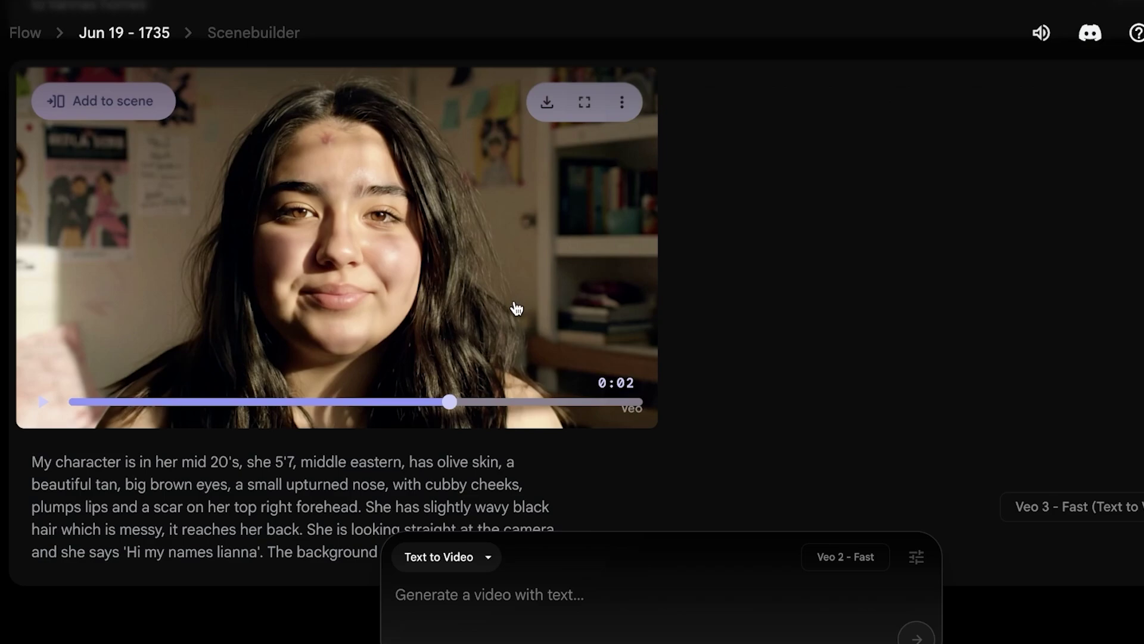
scroll(513, 315, up, 8)
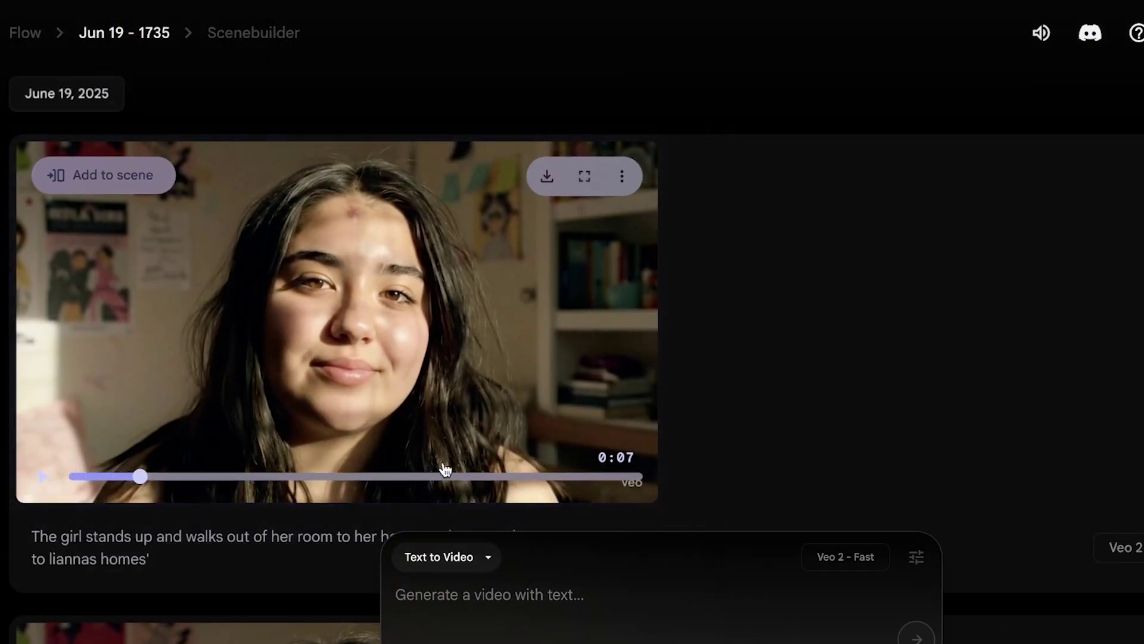
click(448, 476)
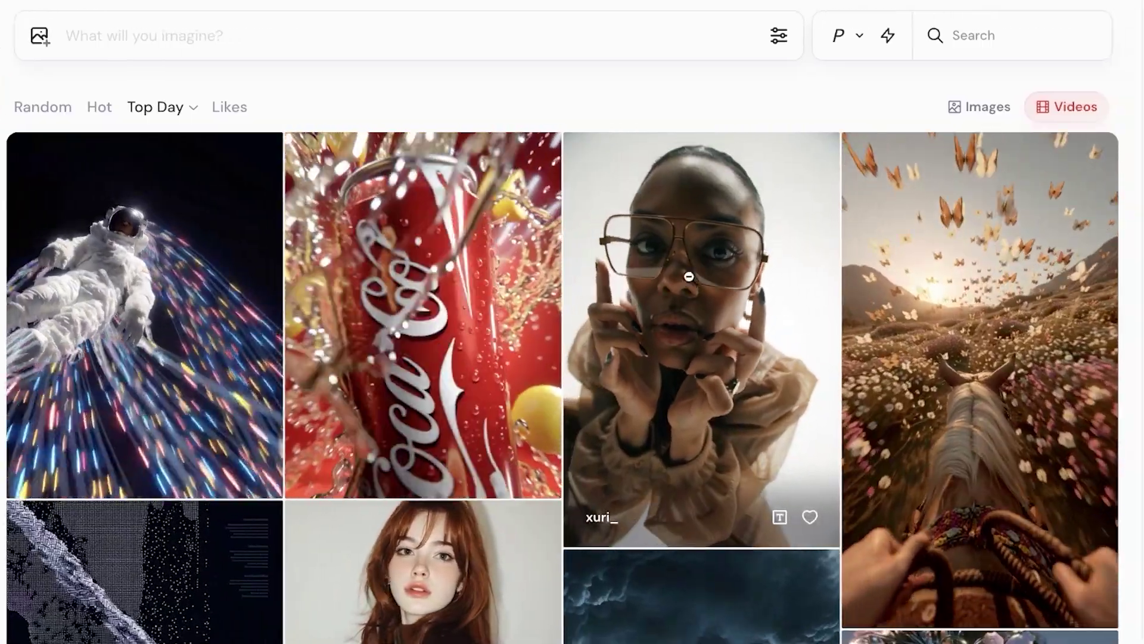
Step: Step through the horse-ride, pixelated-hands and red-haired girl Explore videos, reading their prompts
click(685, 274)
key(Down)
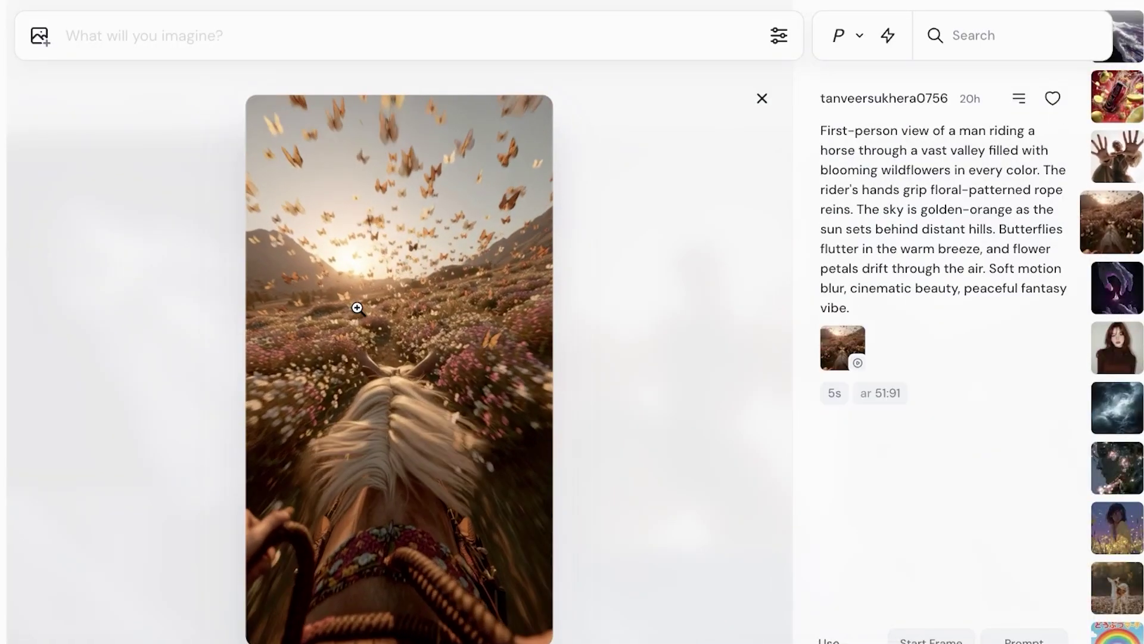
key(Down)
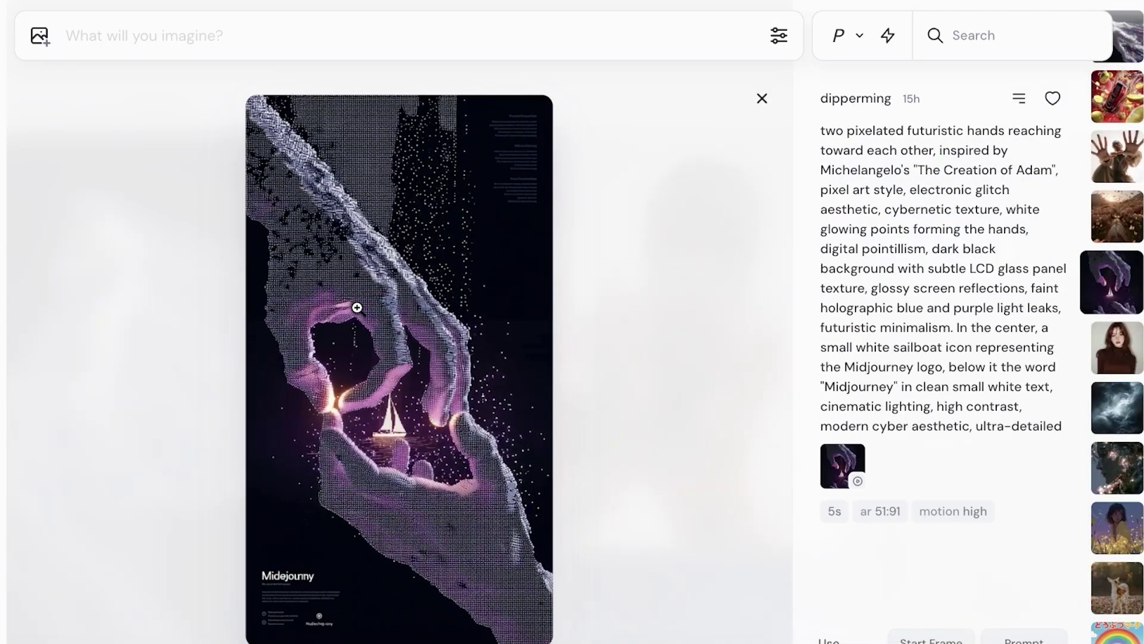
key(Down)
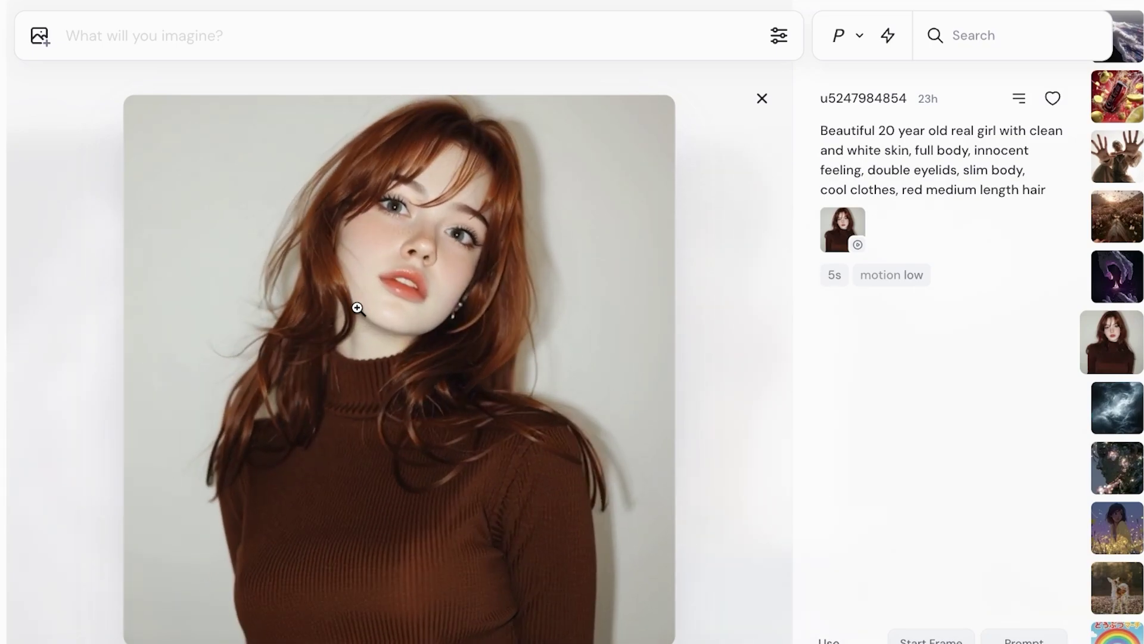
scroll(357, 307, down, 1)
scroll(357, 307, down, 1)
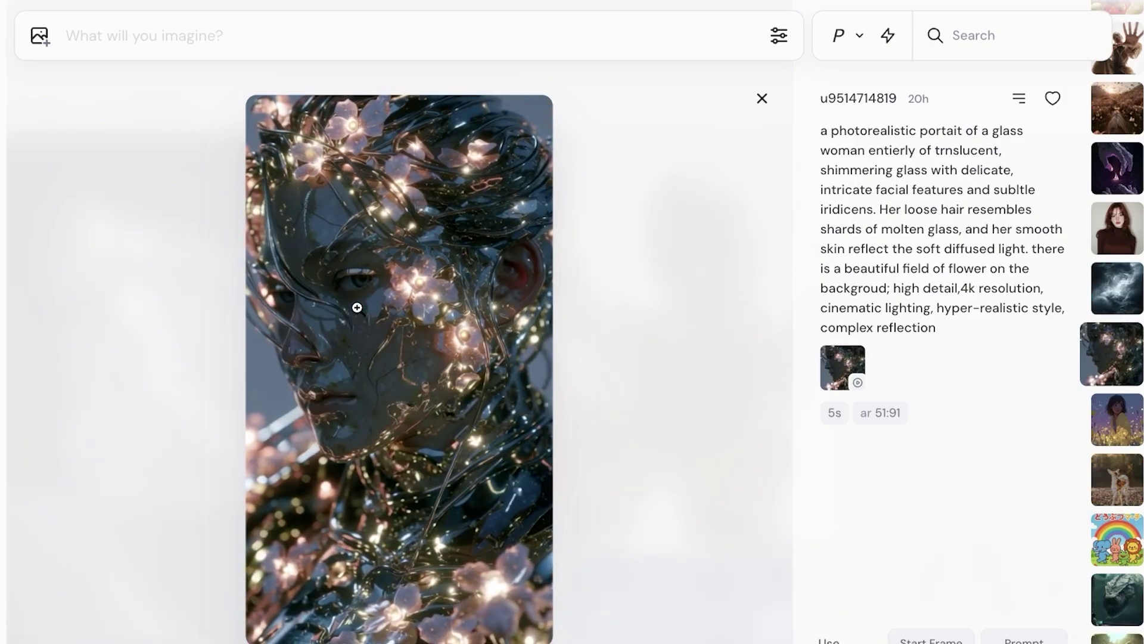
scroll(357, 307, down, 1)
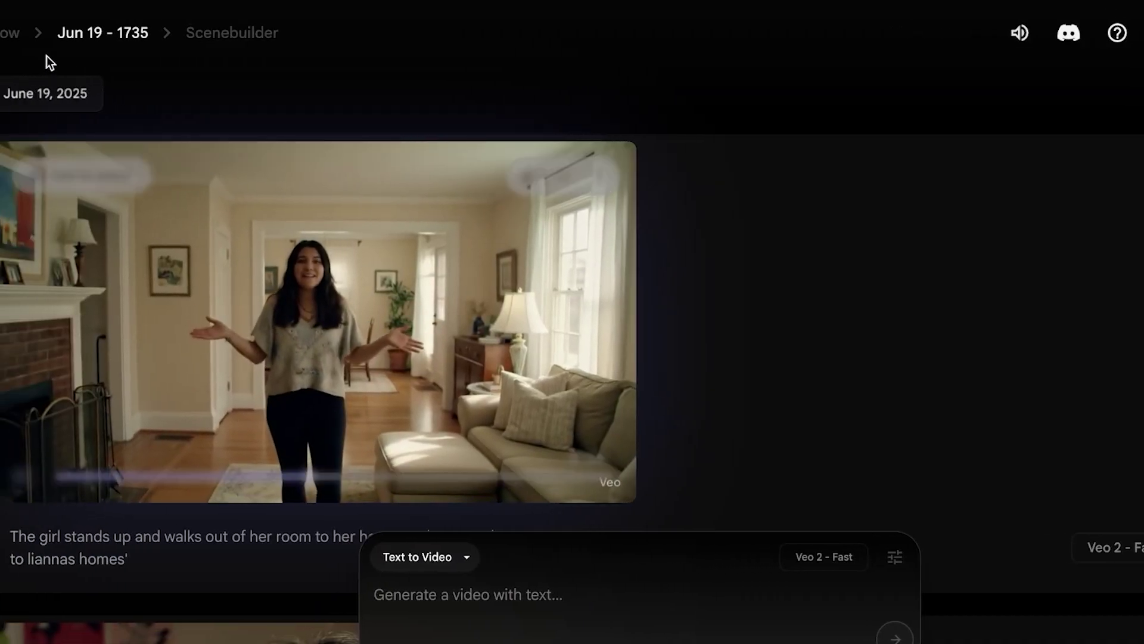
Step: Return to the Flow projects list and open the Jun 20 - 1610 project
click(13, 32)
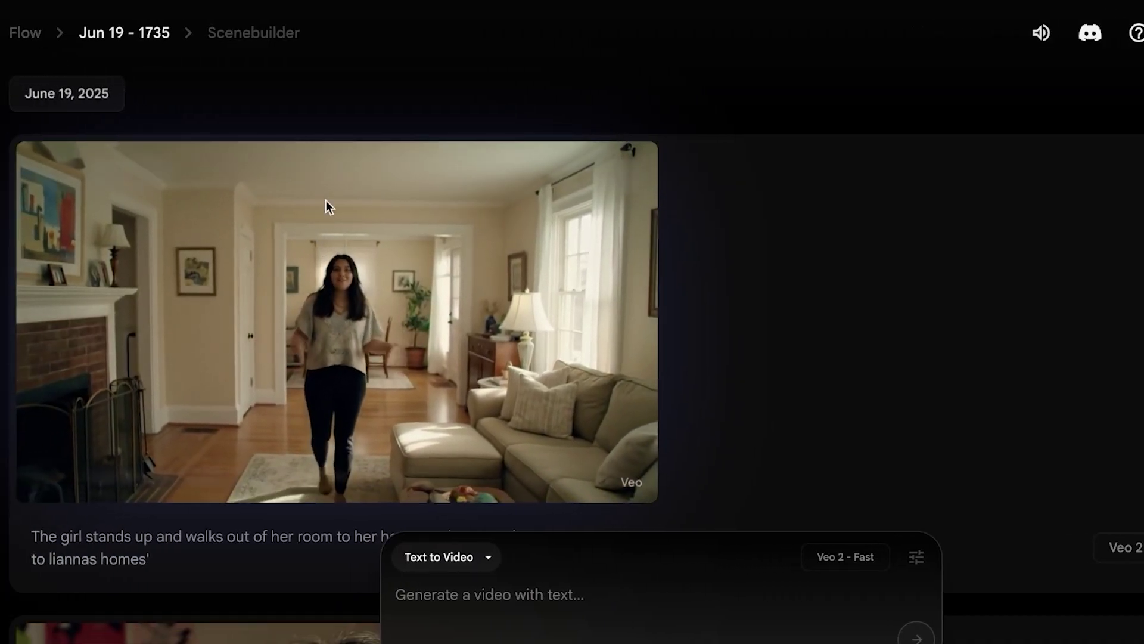
scroll(402, 241, up, 2)
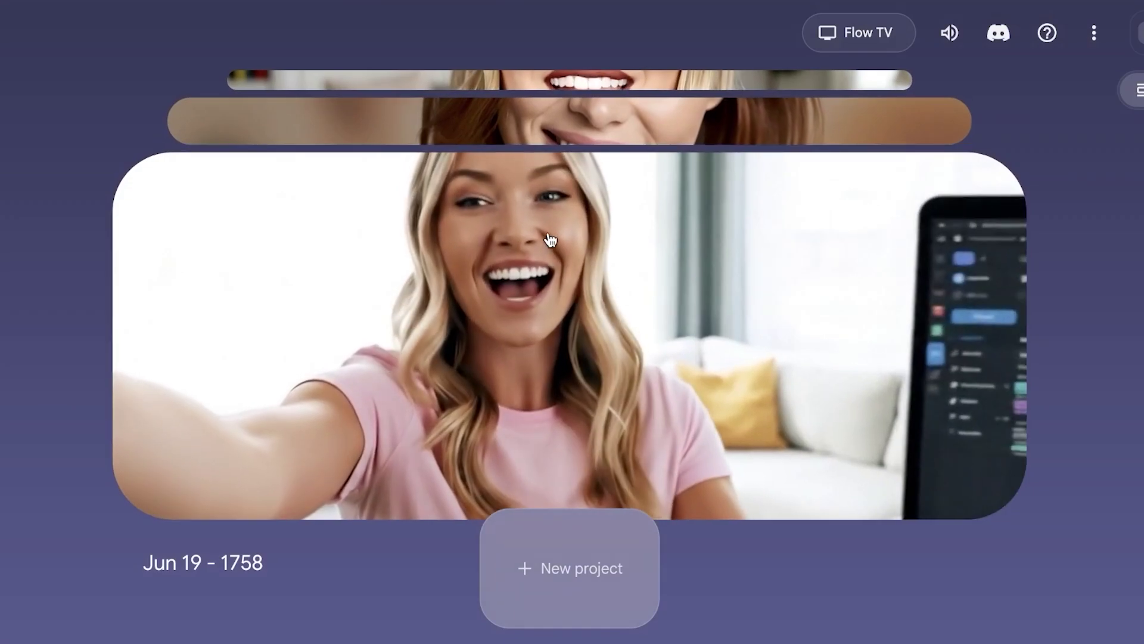
scroll(745, 272, up, 1)
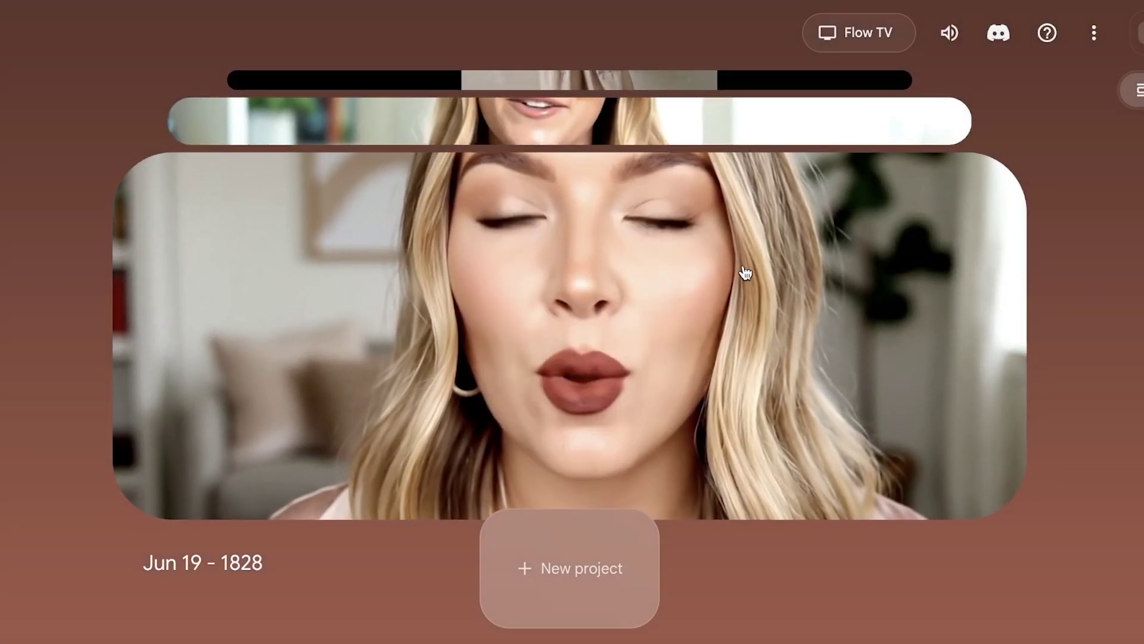
scroll(745, 272, up, 1)
scroll(745, 273, up, 1)
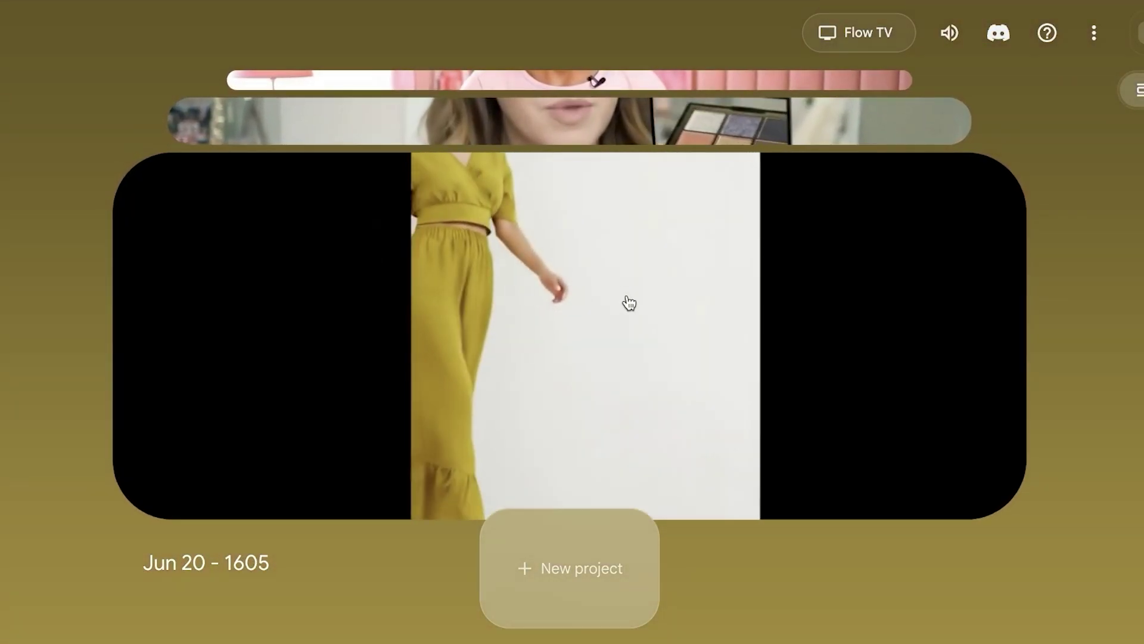
scroll(629, 302, up, 1)
click(628, 304)
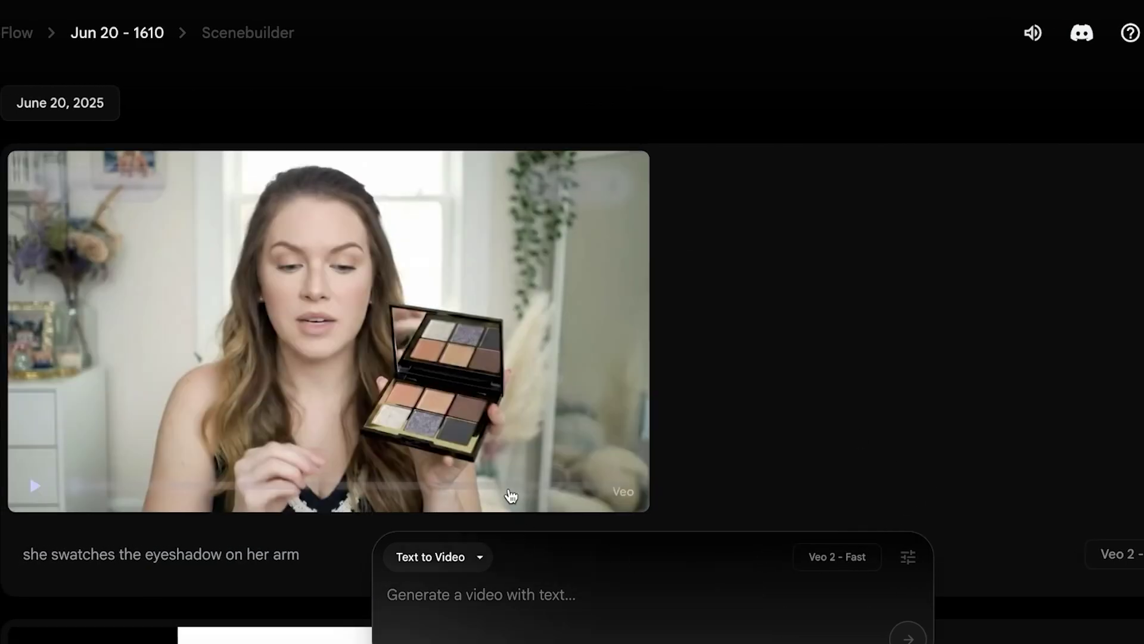
Step: Play the clip of the influencer holding the eyeshadow palette
scroll(509, 327, down, 1)
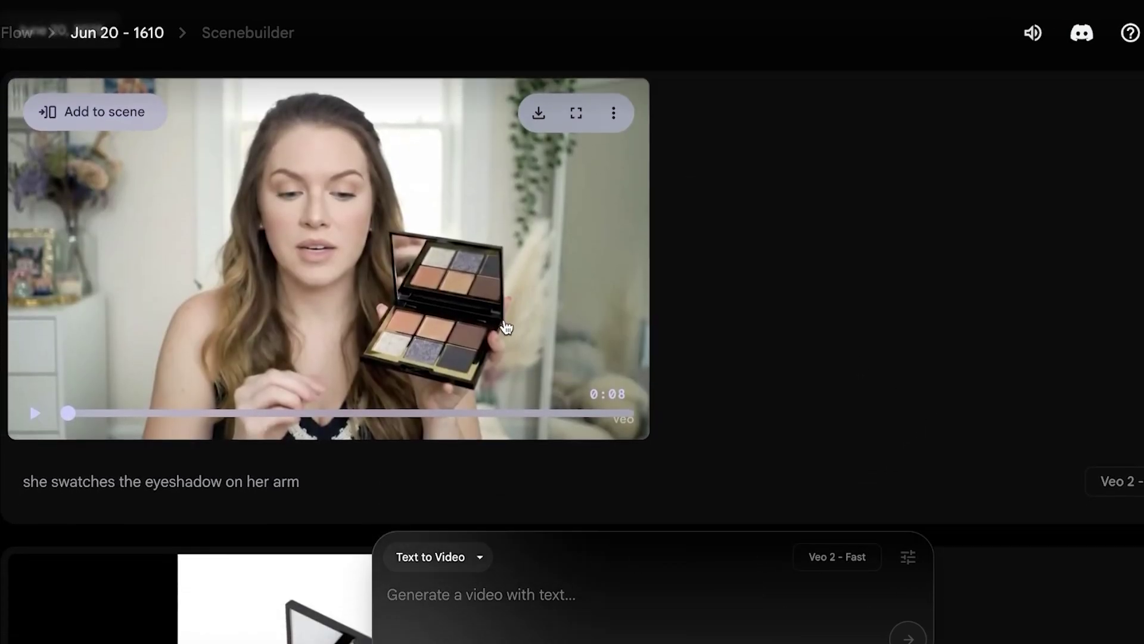
scroll(506, 327, down, 7)
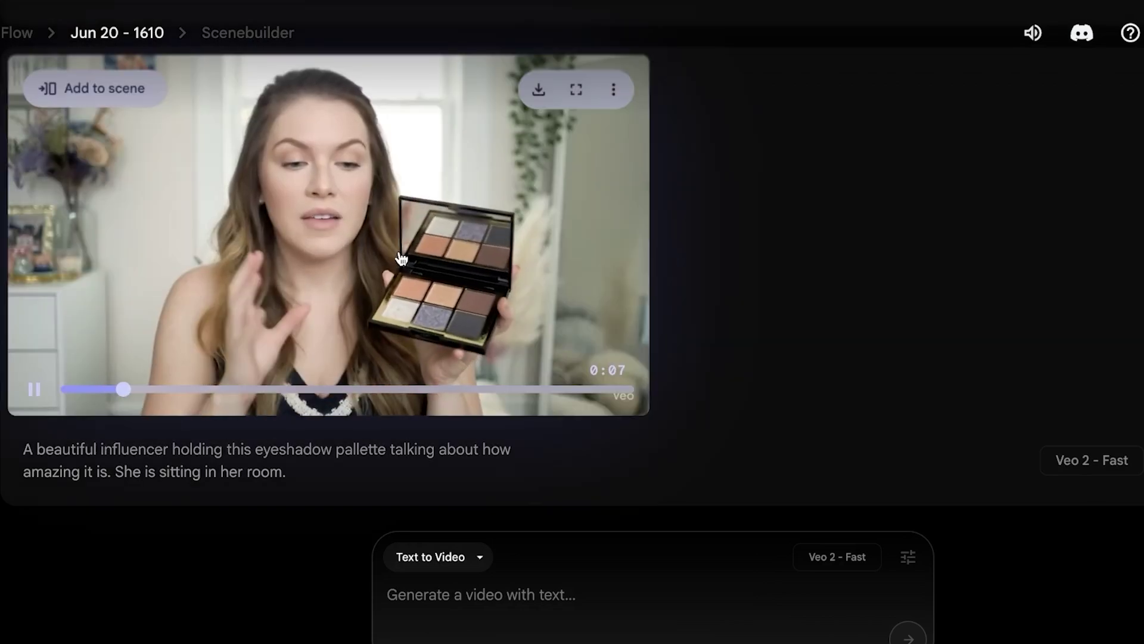
click(401, 266)
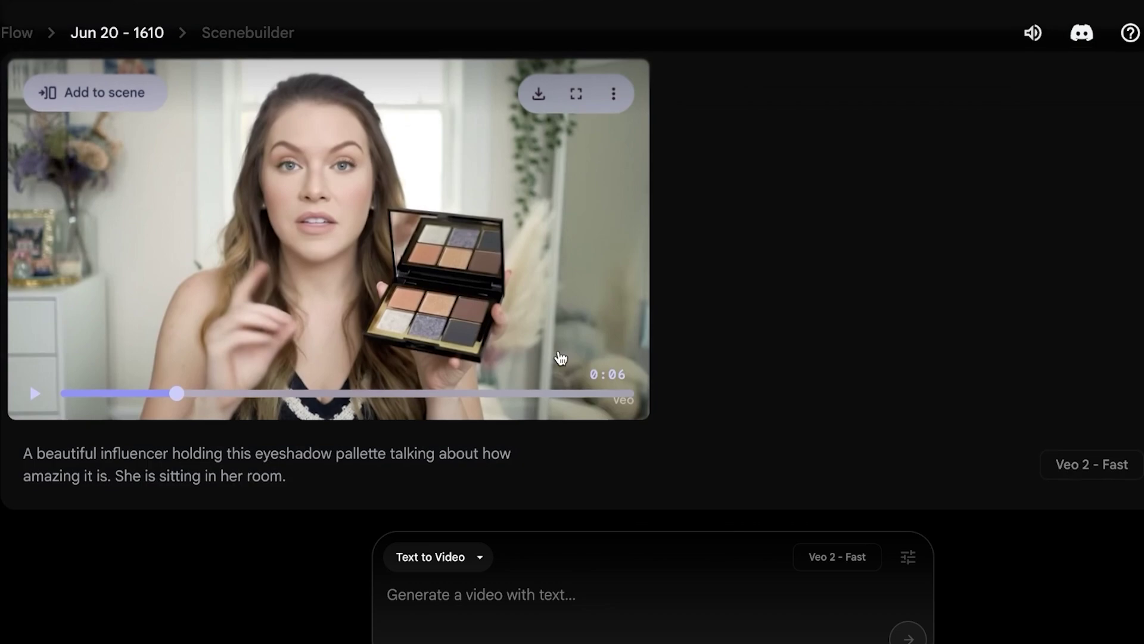
scroll(560, 358, up, 1)
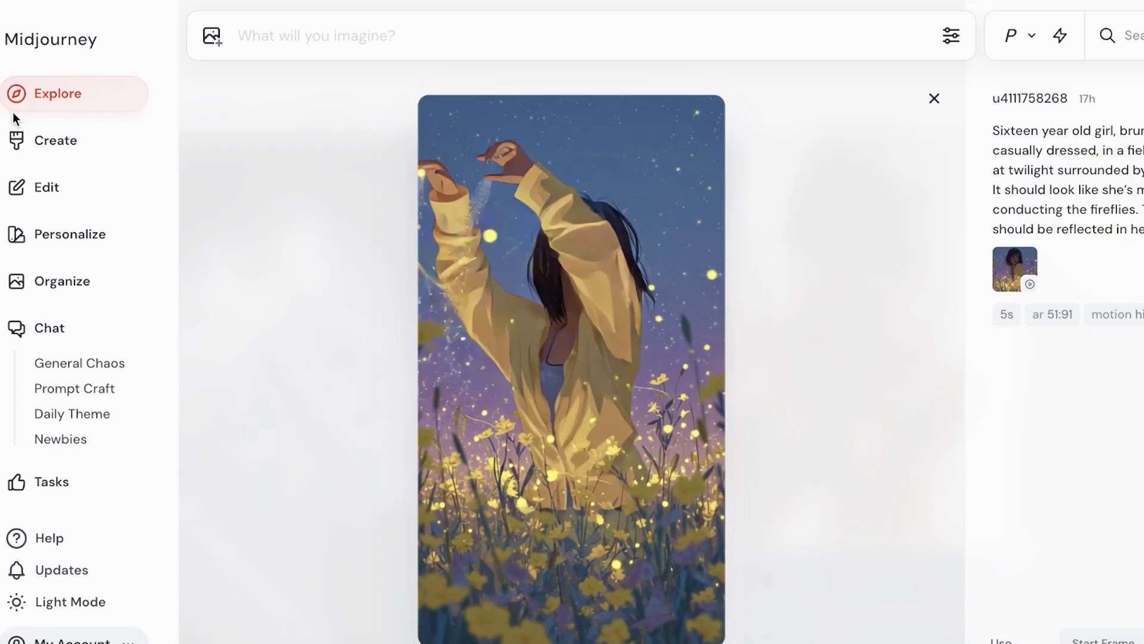
Step: Scroll the Explore gallery, then open Midjourney's Edit page
click(17, 109)
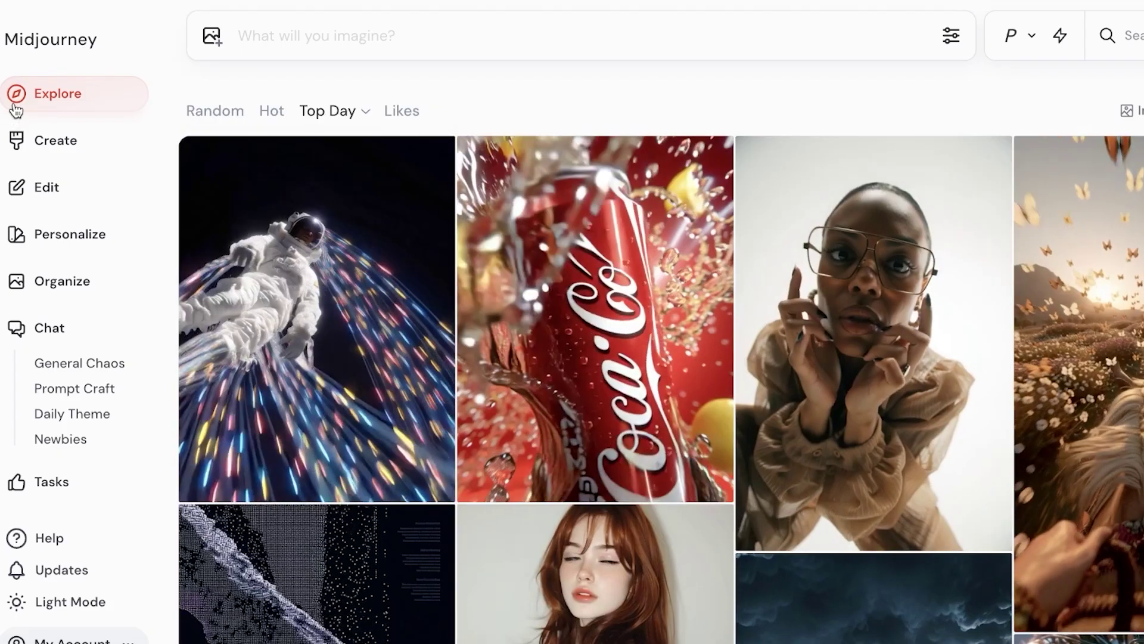
scroll(567, 340, down, 8)
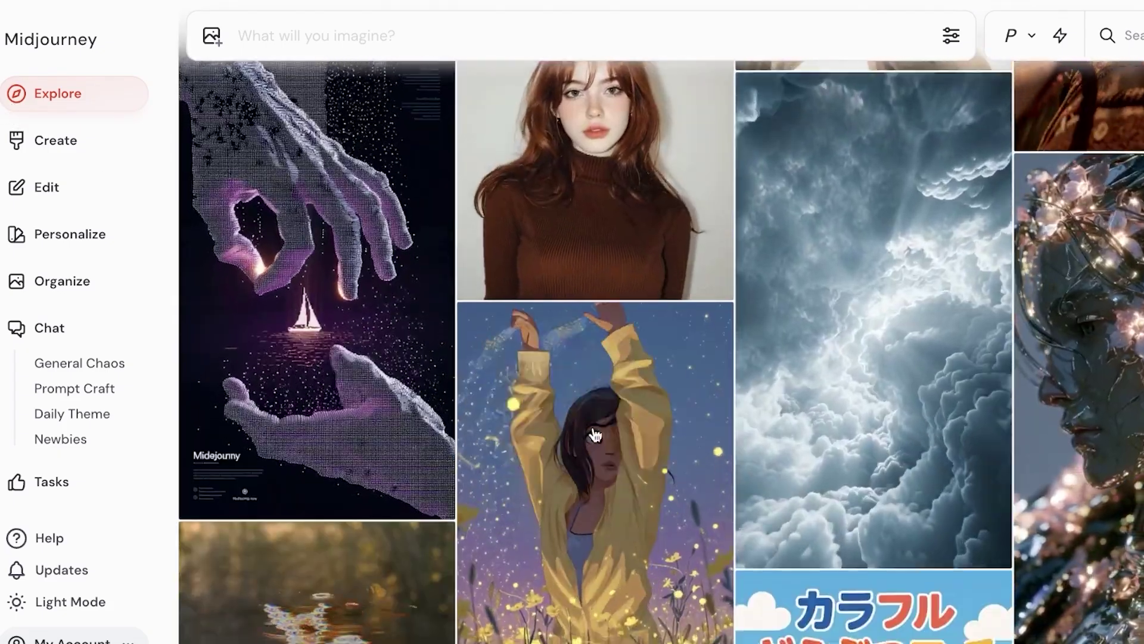
scroll(595, 436, down, 12)
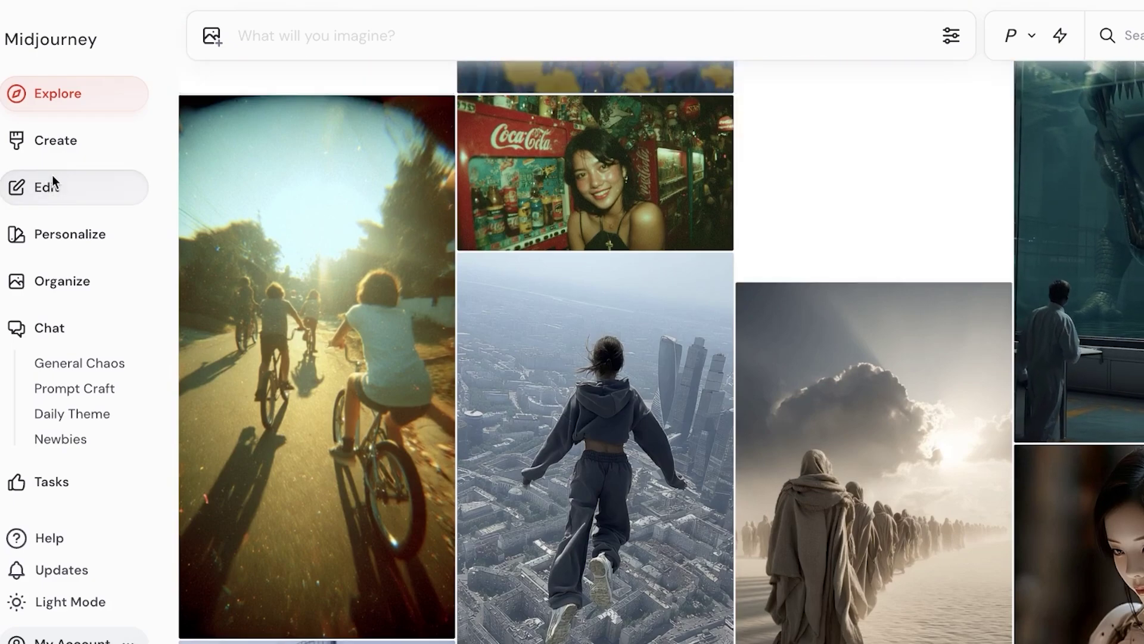
click(53, 179)
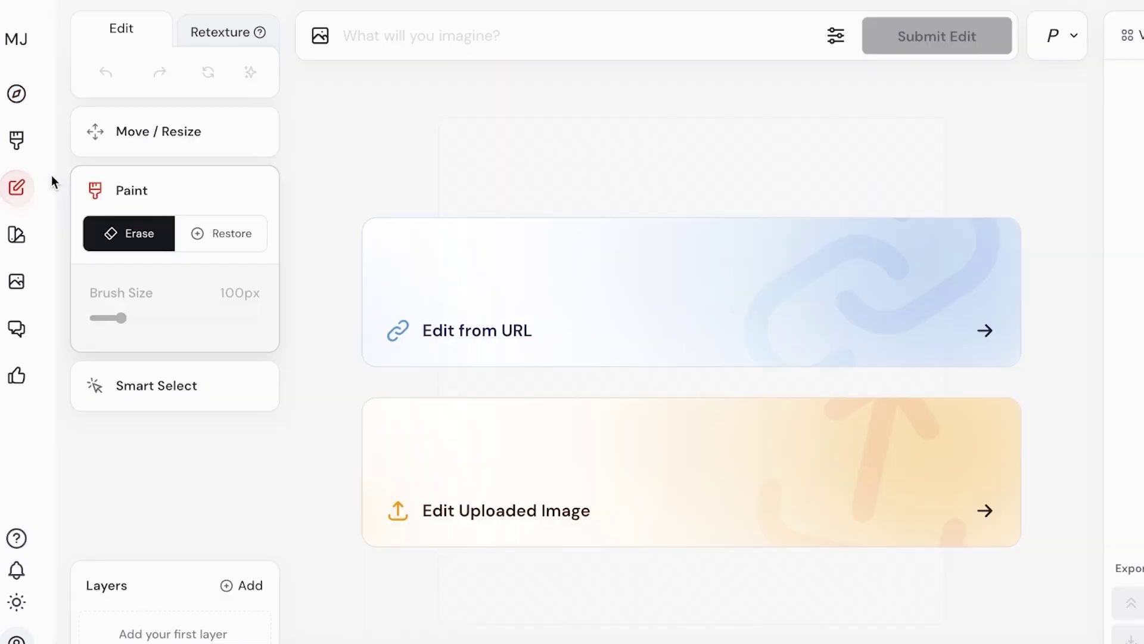
Step: Open the first Today video of the woman at the mirror from Create
click(28, 138)
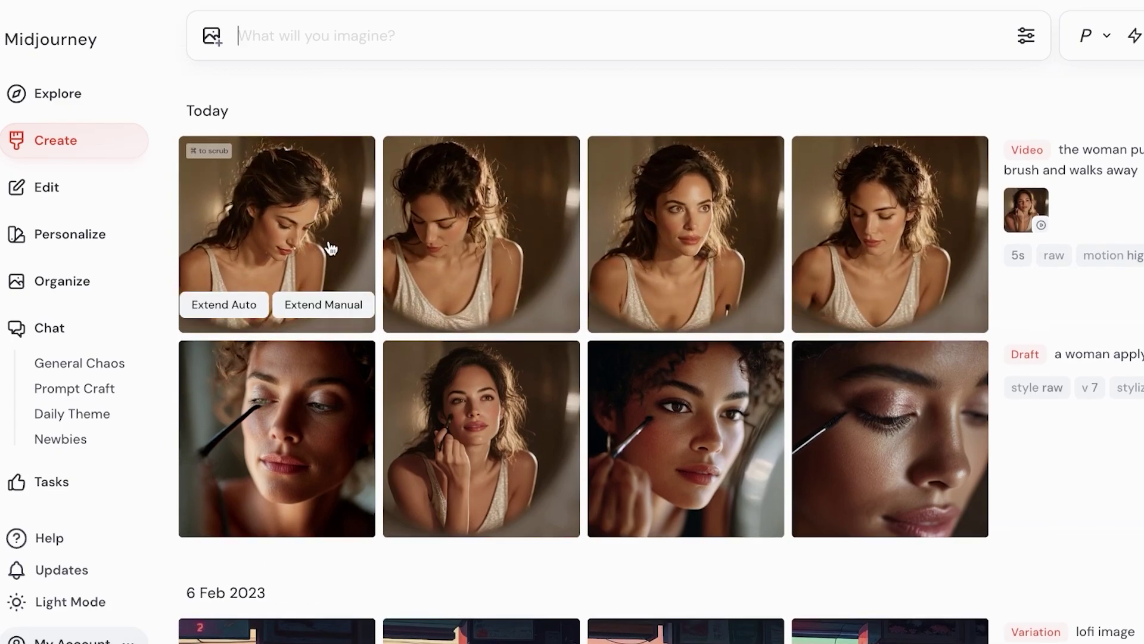
click(295, 236)
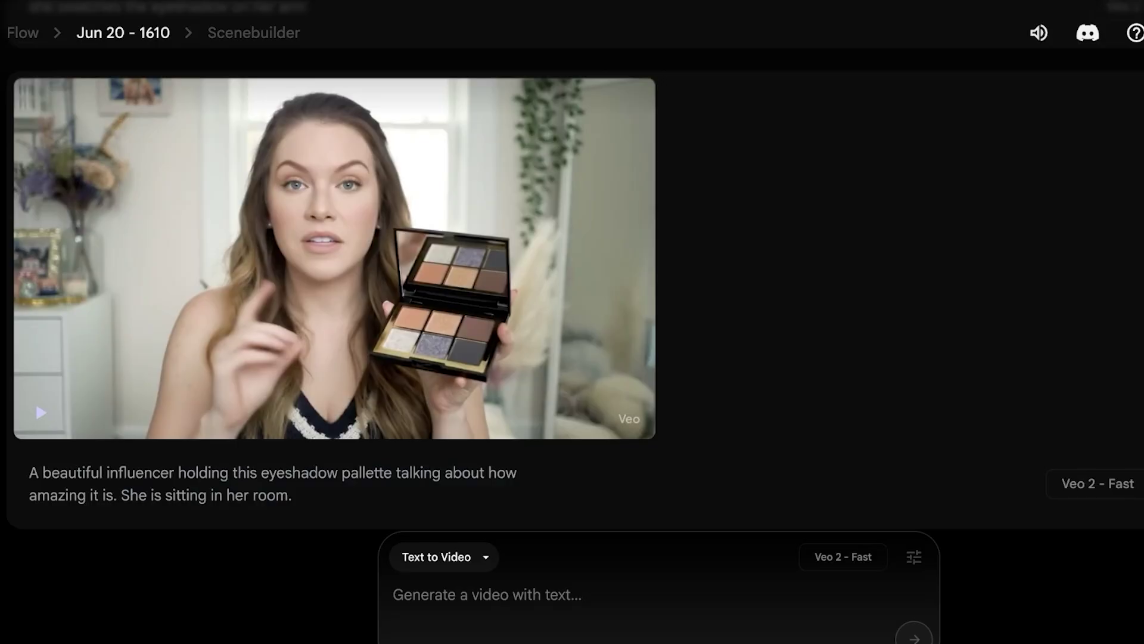
Step: Leave the current project and open the Jun 19 - 1828 project
scroll(42, 179, up, 8)
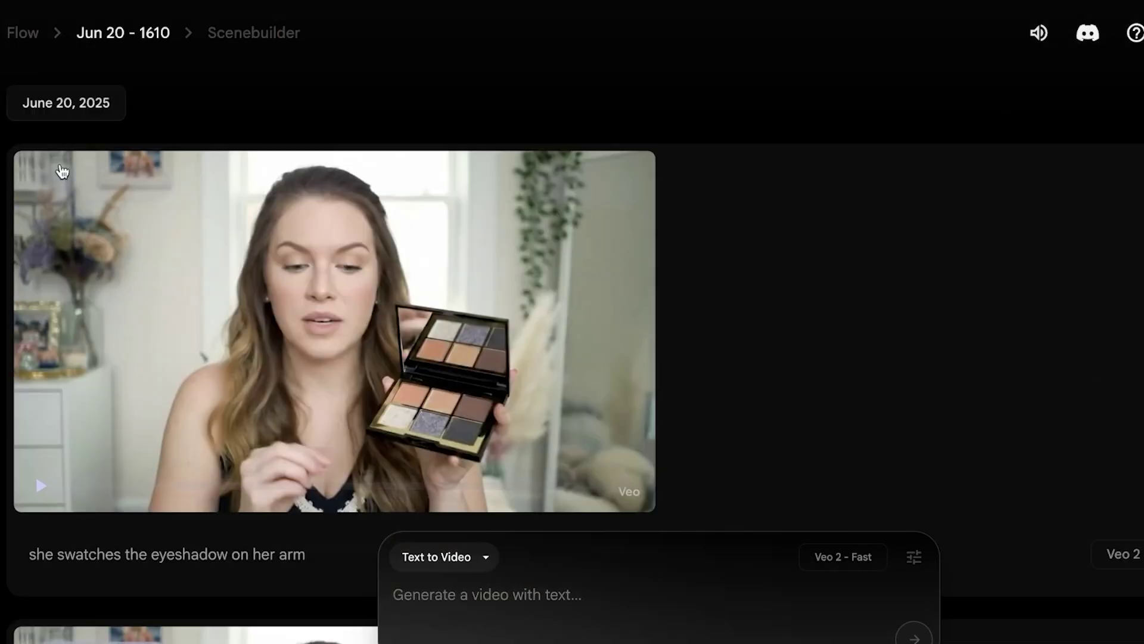
click(15, 43)
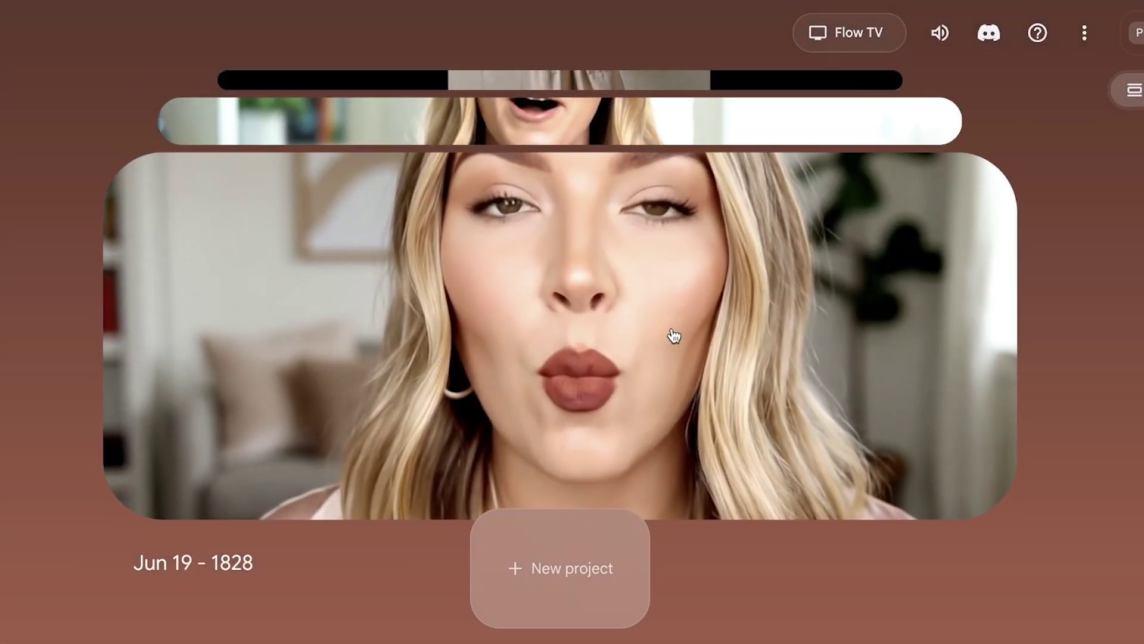
click(673, 332)
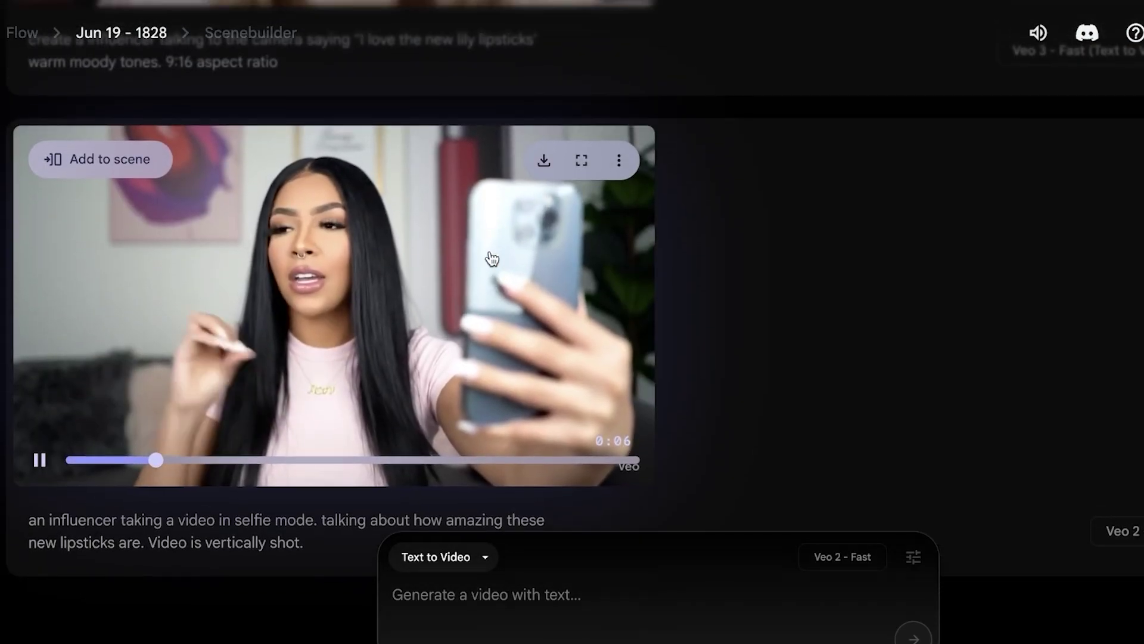
Step: Pause the selfie lipstick clip, then play and pause the blonde influencer clip
click(546, 332)
scroll(318, 388, up, 5)
scroll(637, 226, down, 5)
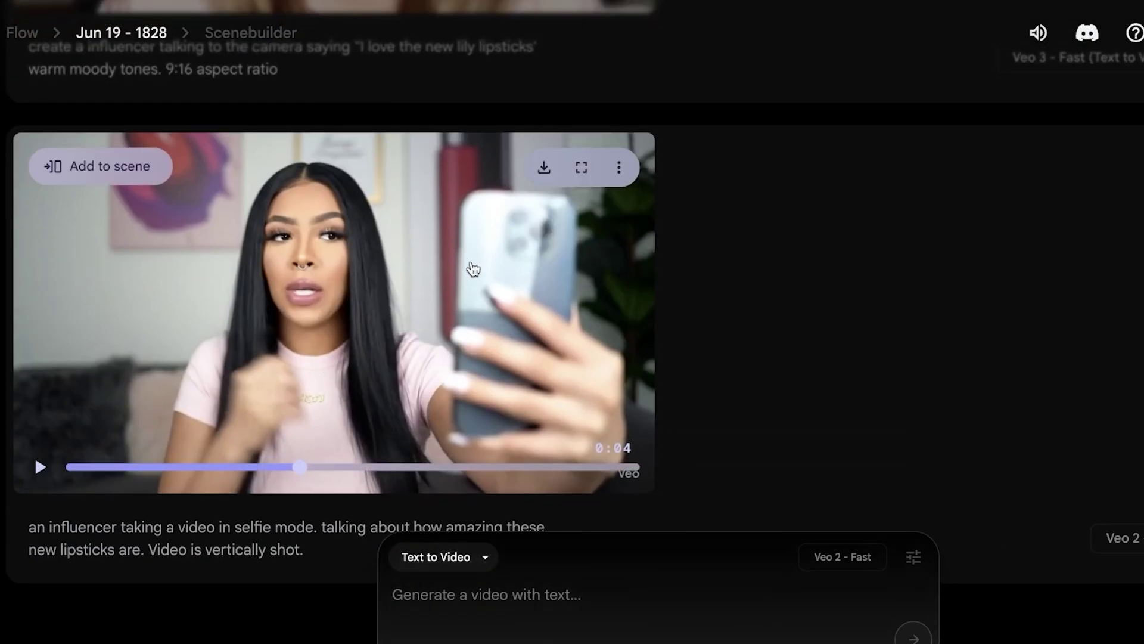
scroll(523, 286, up, 8)
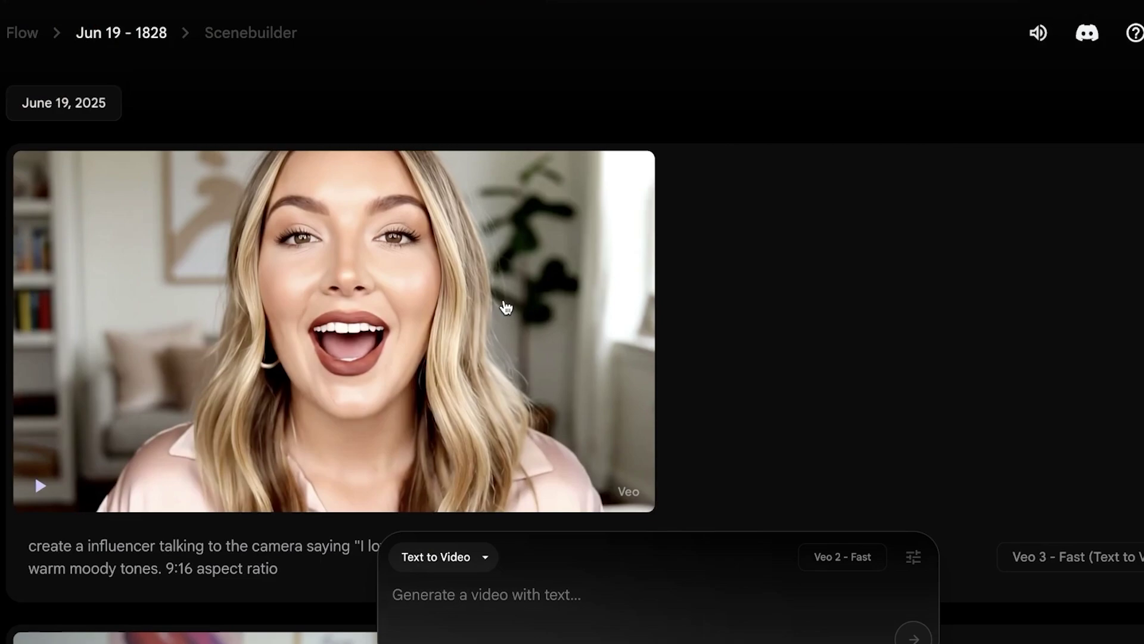
click(290, 256)
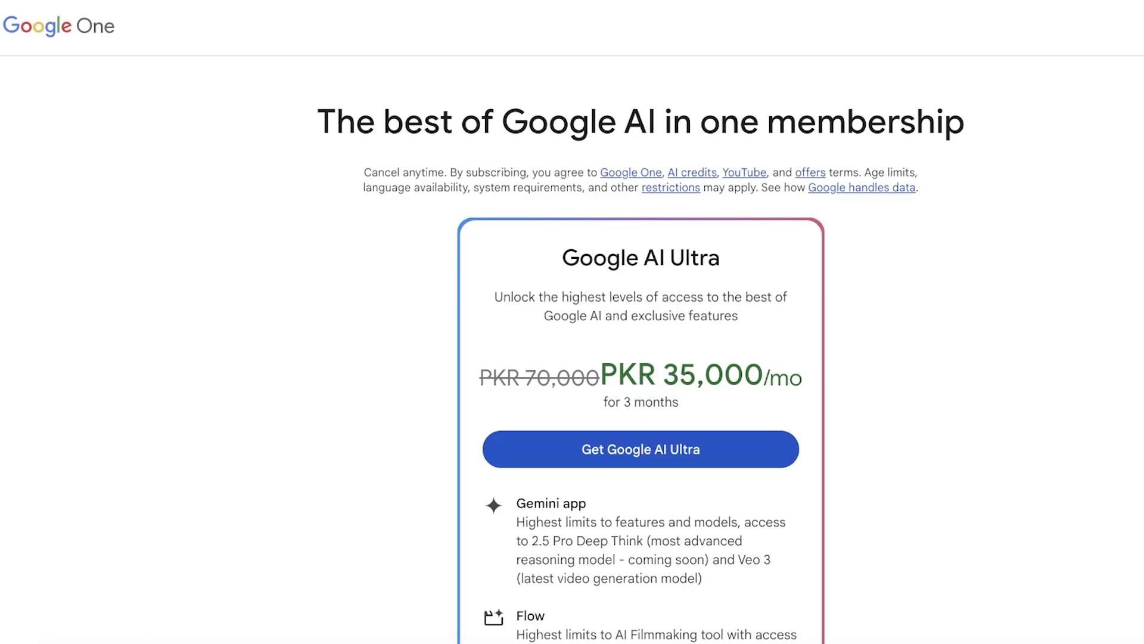
Step: Dismiss the VPN popup covering the Google AI Ultra PKR 35,000/mo offer
click(325, 236)
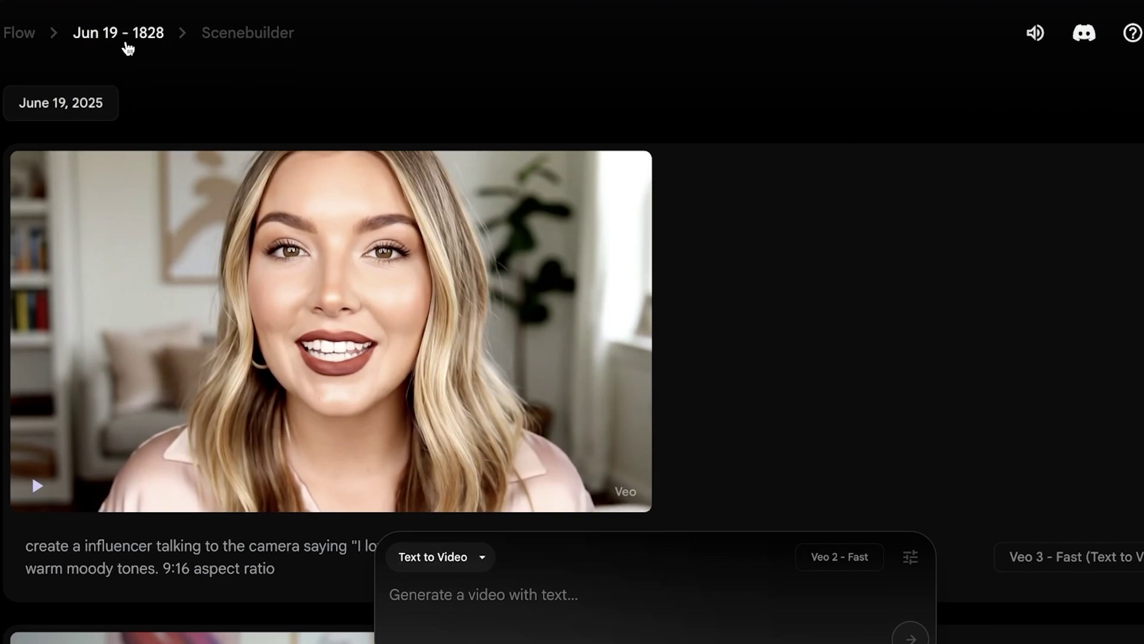
Step: Create the new project Jul 02 - 0239 and open the Text to Video mode menu
scroll(718, 243, down, 2)
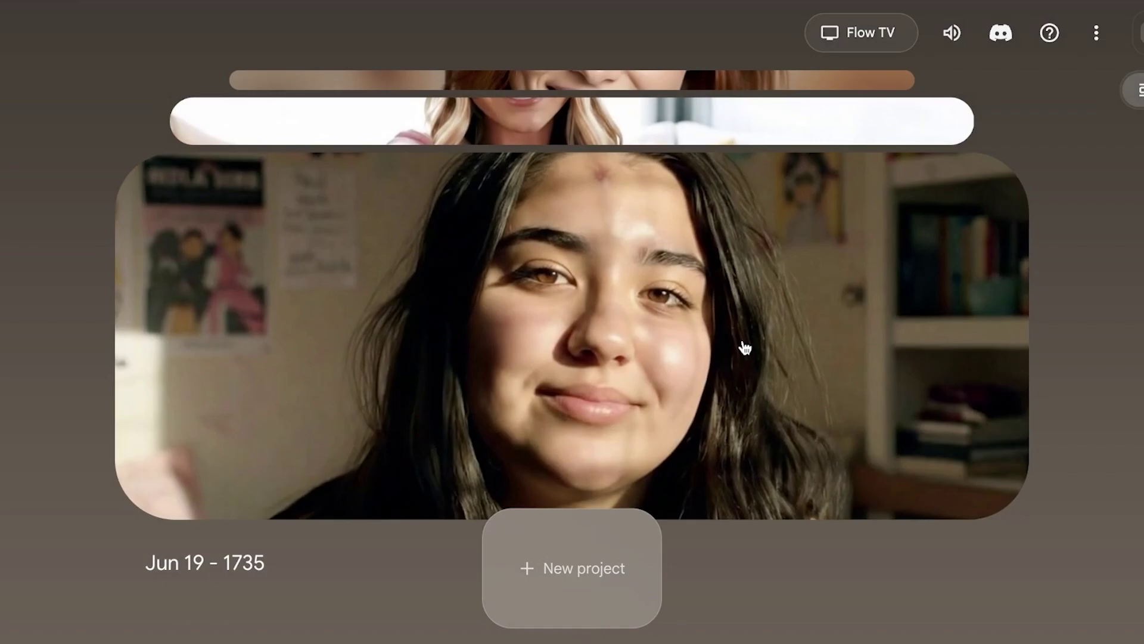
click(564, 573)
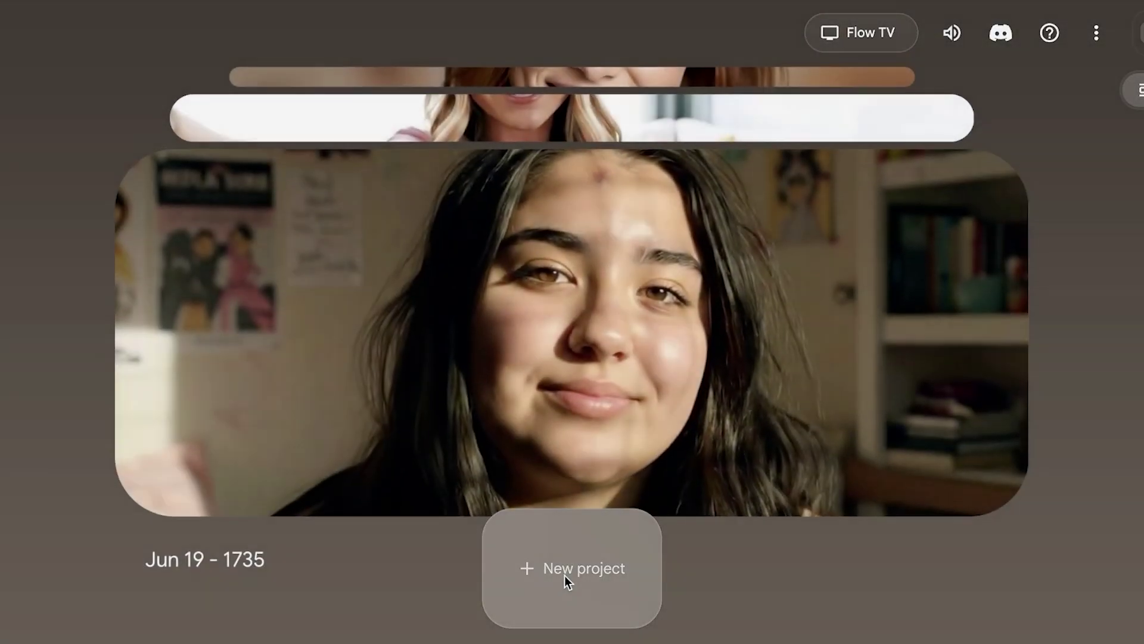
click(563, 574)
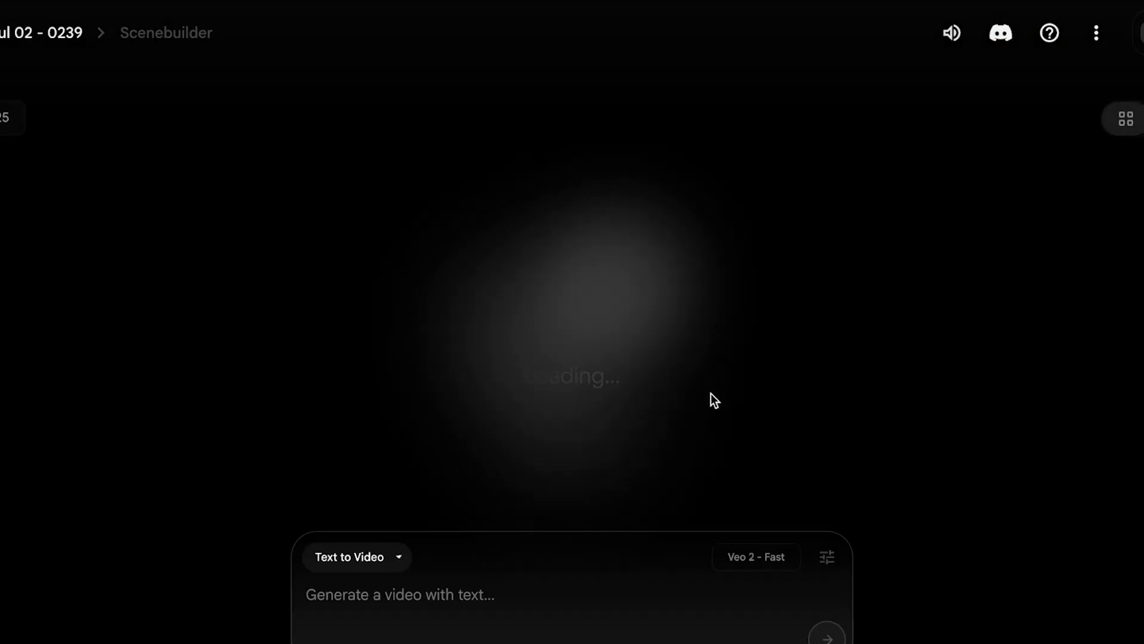
click(376, 554)
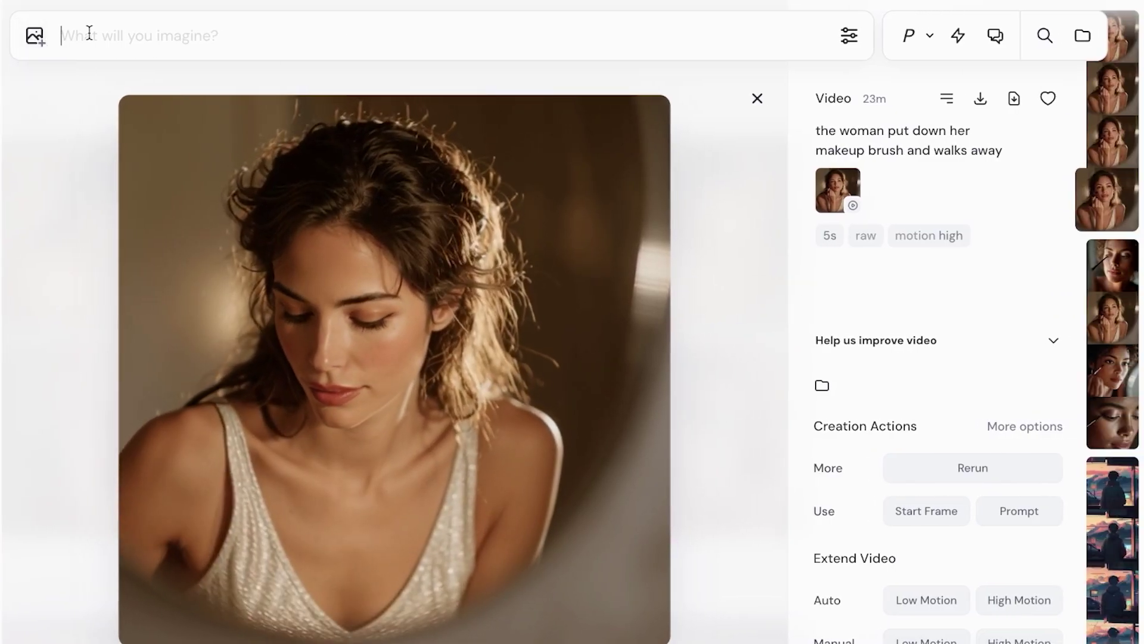
Step: Check the image reference options, then open the 'a woman applying makeup' draft
click(36, 37)
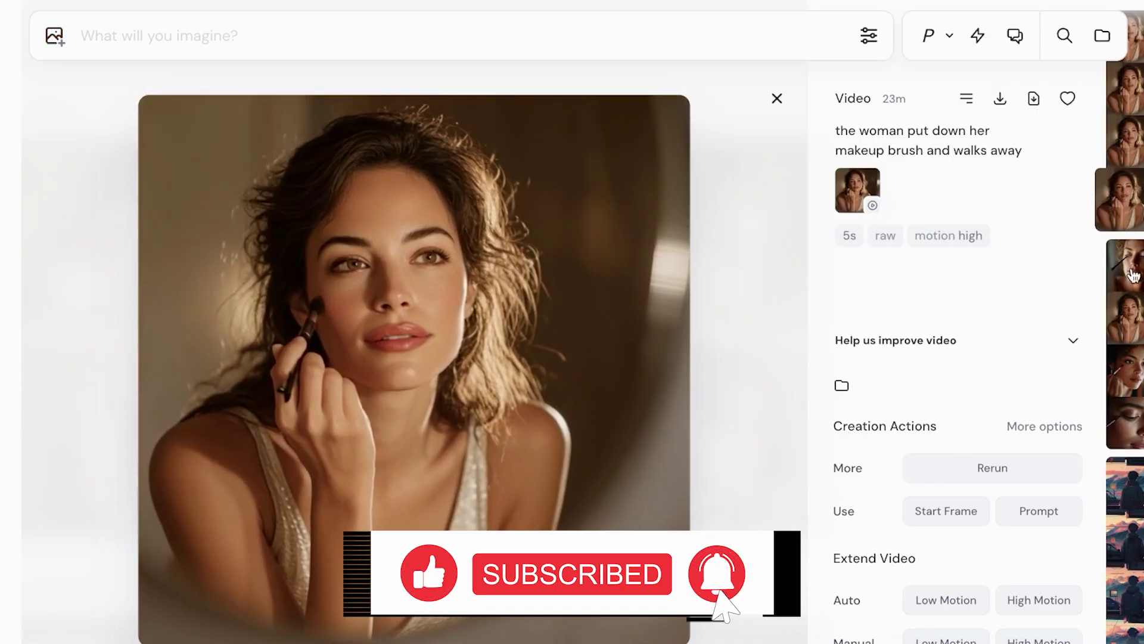
click(1115, 262)
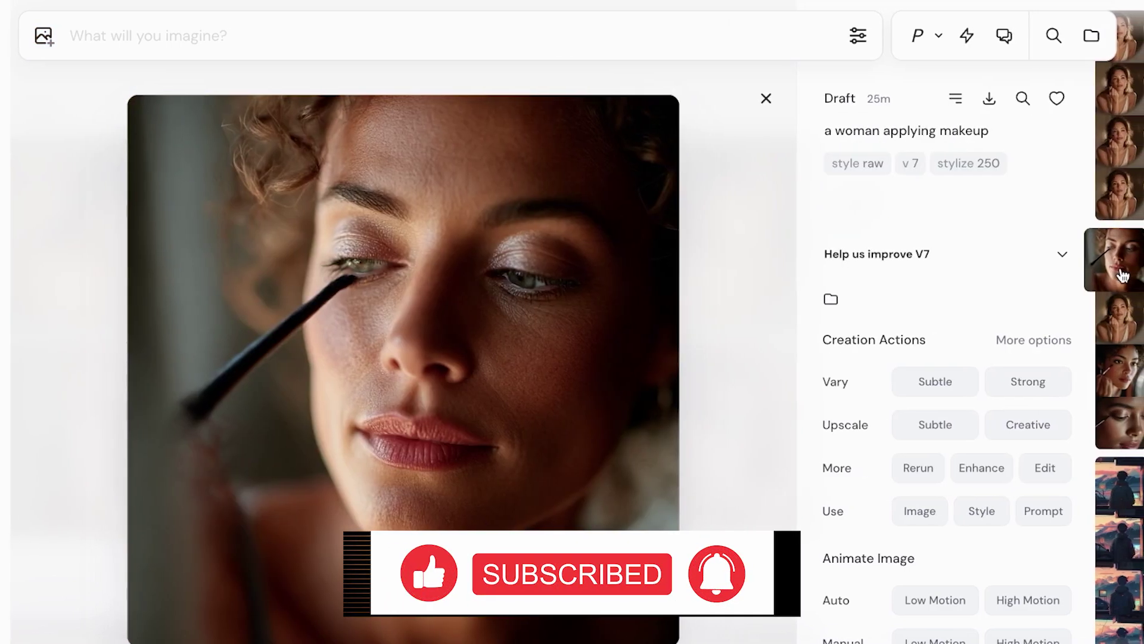
scroll(1117, 275, down, 2)
scroll(1117, 275, up, 1)
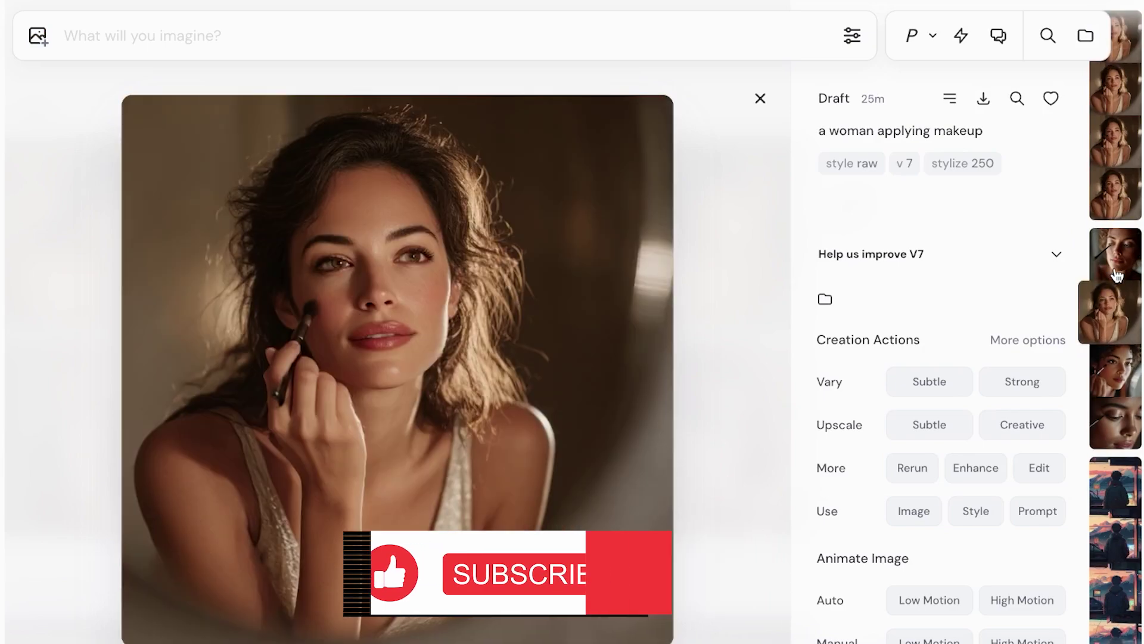
scroll(395, 322, up, 1)
scroll(473, 296, down, 1)
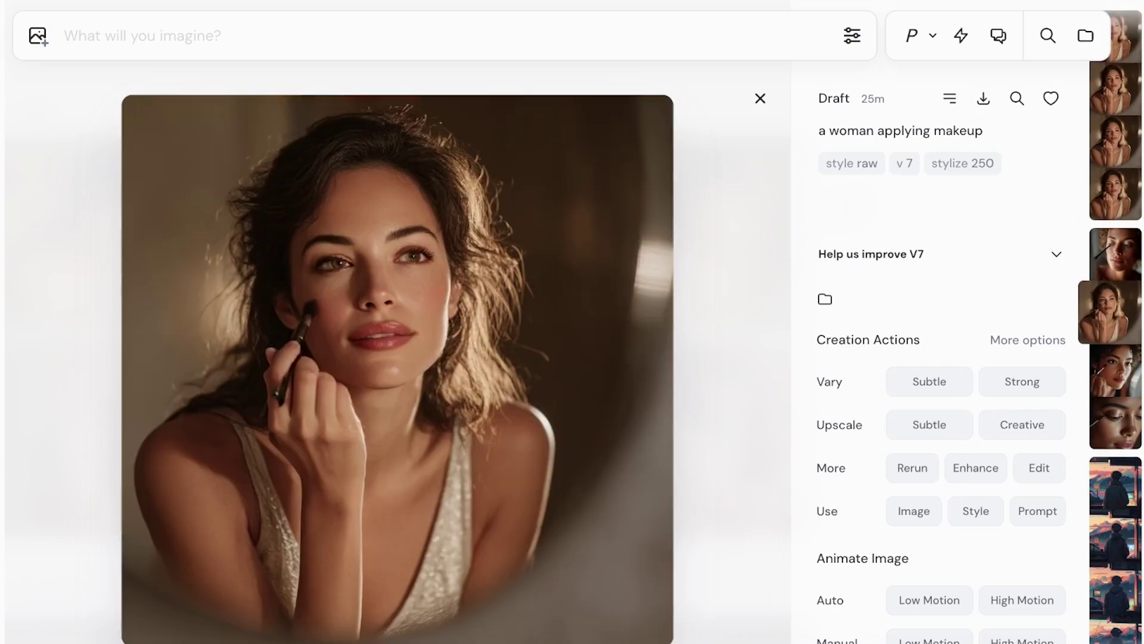
Step: Open the makeup brush video, view it enlarged, then close the enlarged view
click(1135, 143)
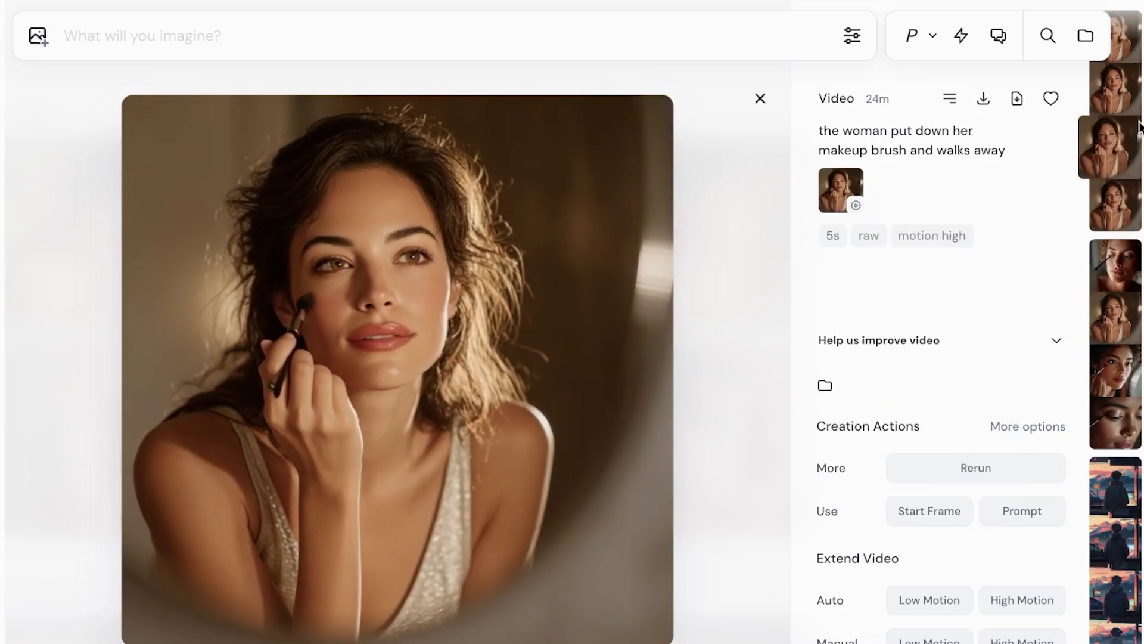
click(332, 403)
click(745, 180)
Step: Return to the gallery and open the makeup-brush video in detail view
click(760, 98)
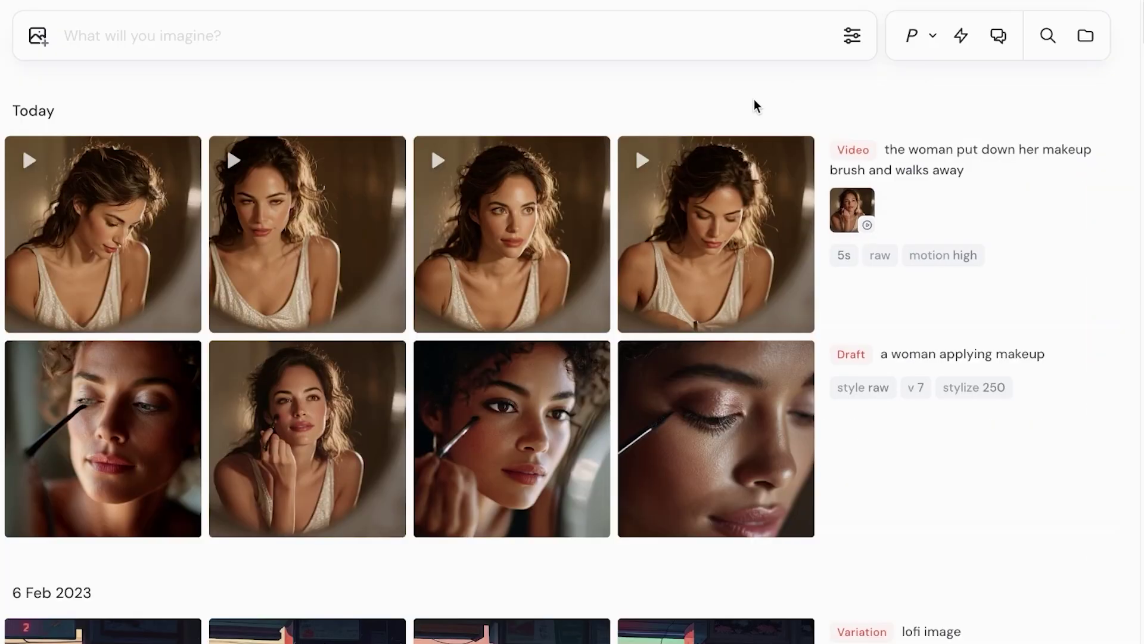
mouse_move(598, 183)
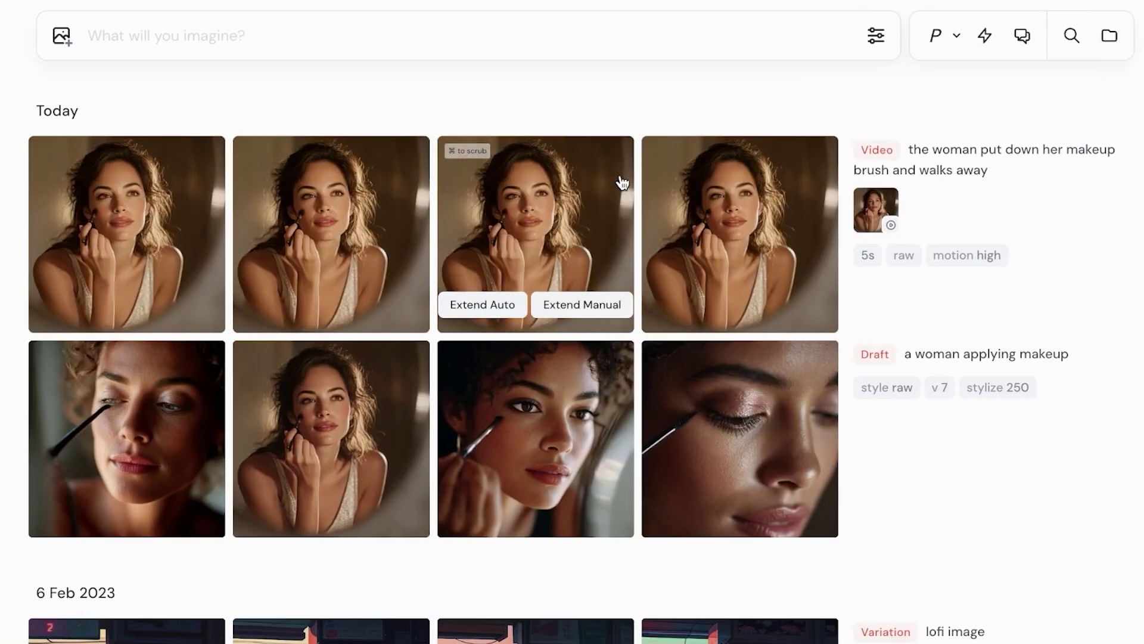
mouse_move(708, 162)
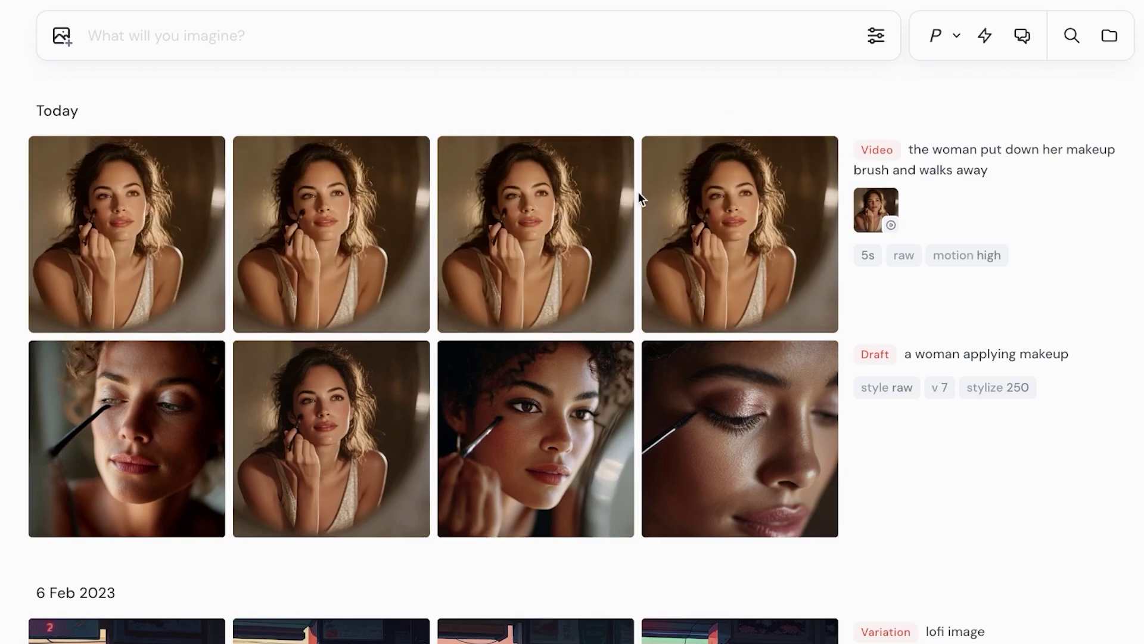
mouse_move(623, 204)
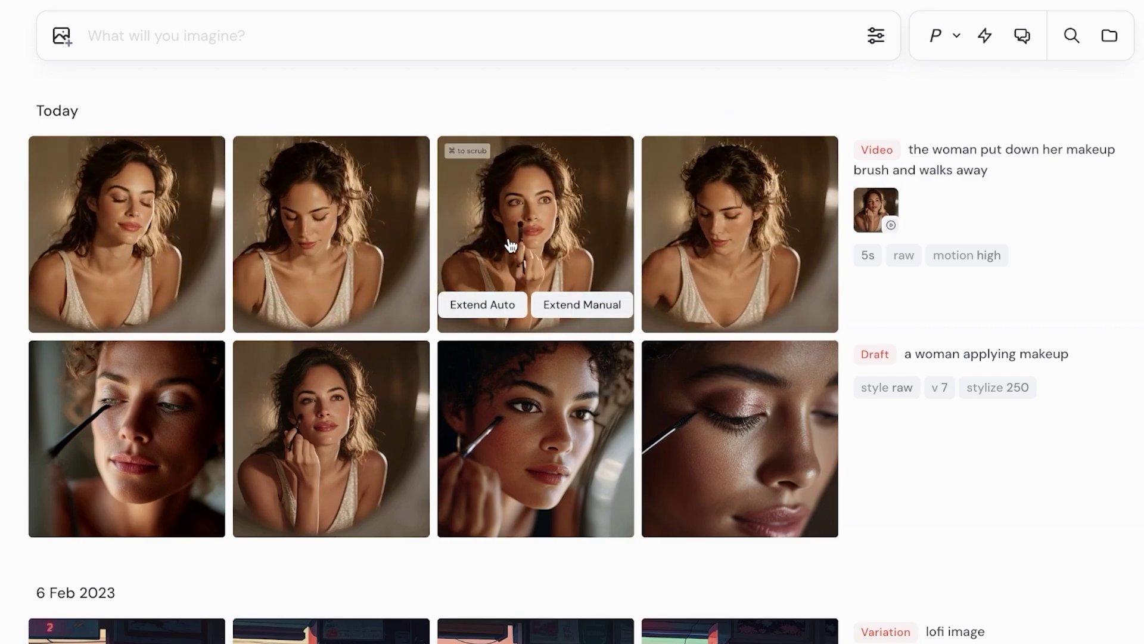
click(691, 214)
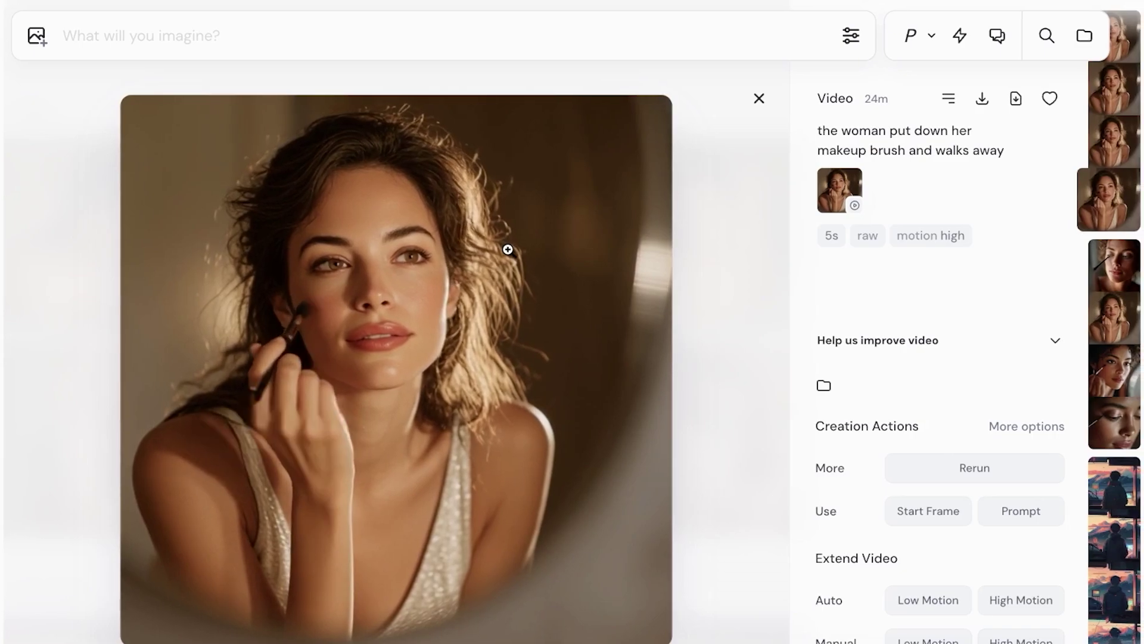
Step: Step to the Draft makeup image, then return to the video's Extend Video options
key(Down)
key(Down)
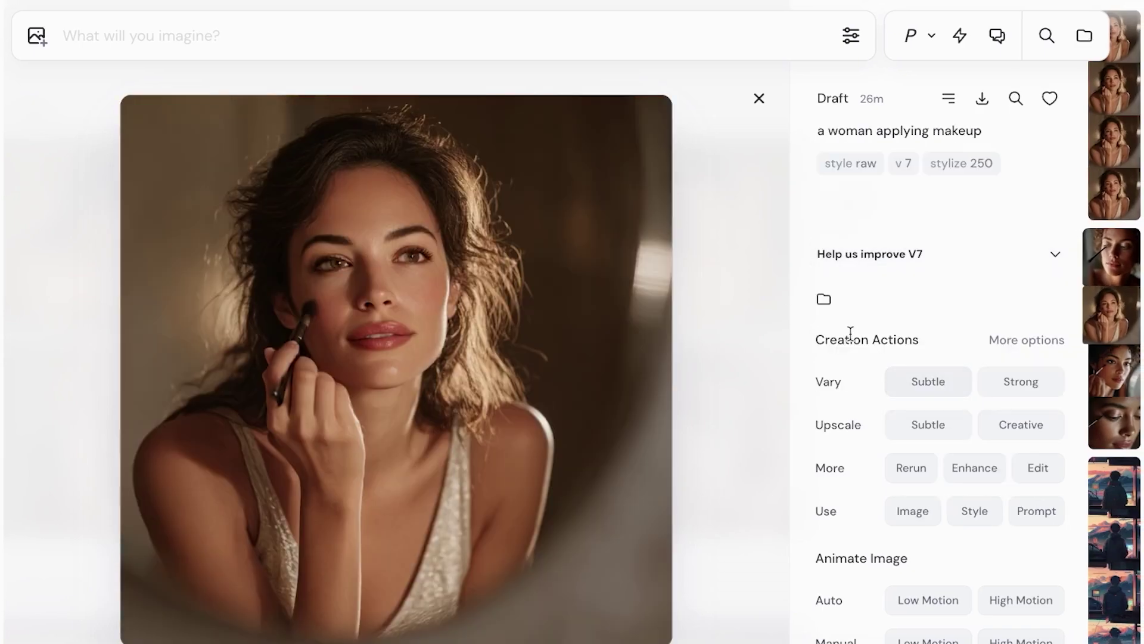
mouse_move(837, 384)
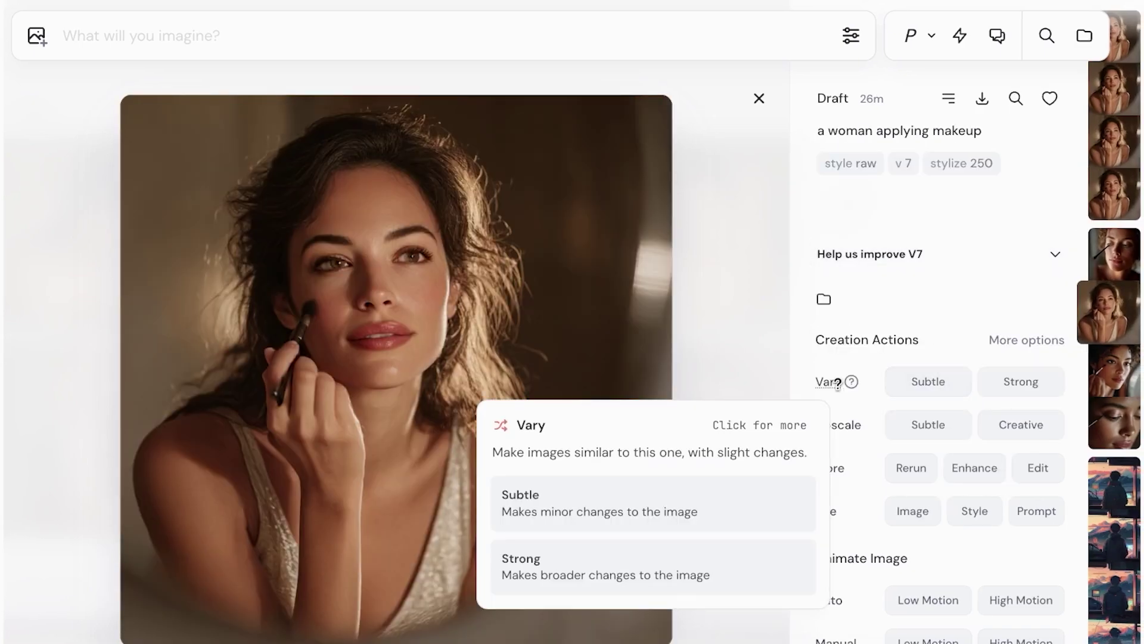
mouse_move(860, 423)
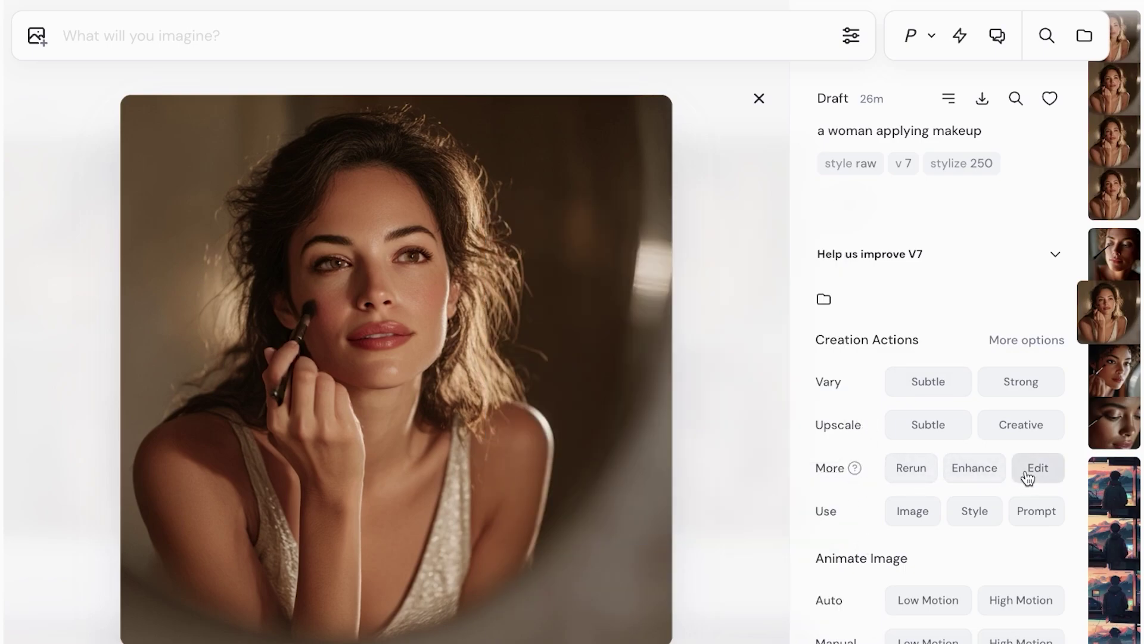
click(1110, 143)
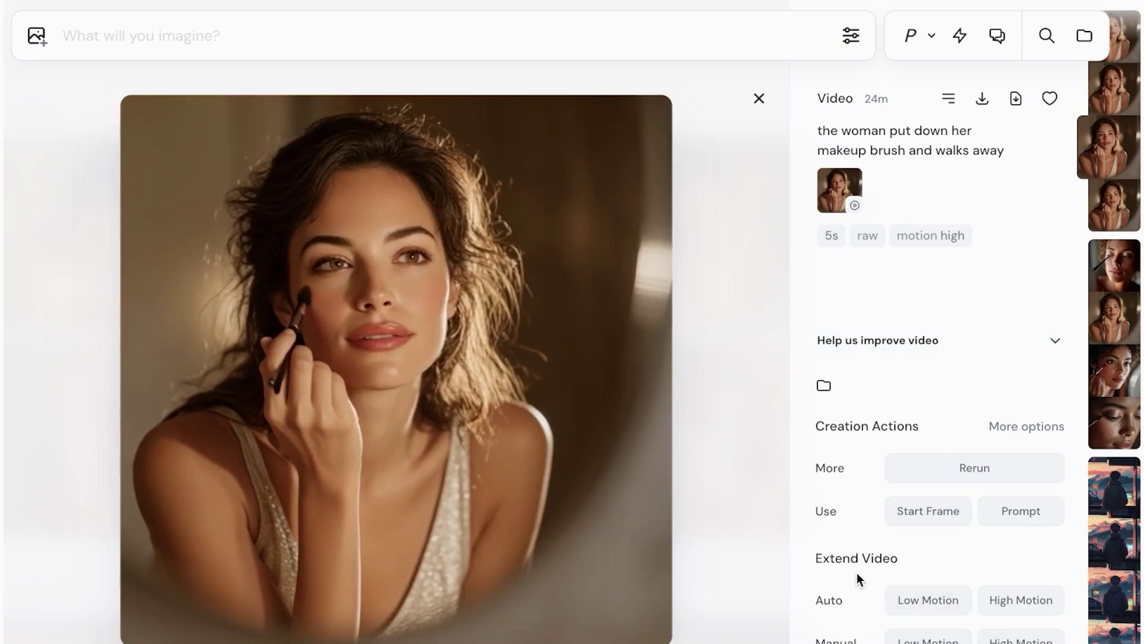
mouse_move(838, 604)
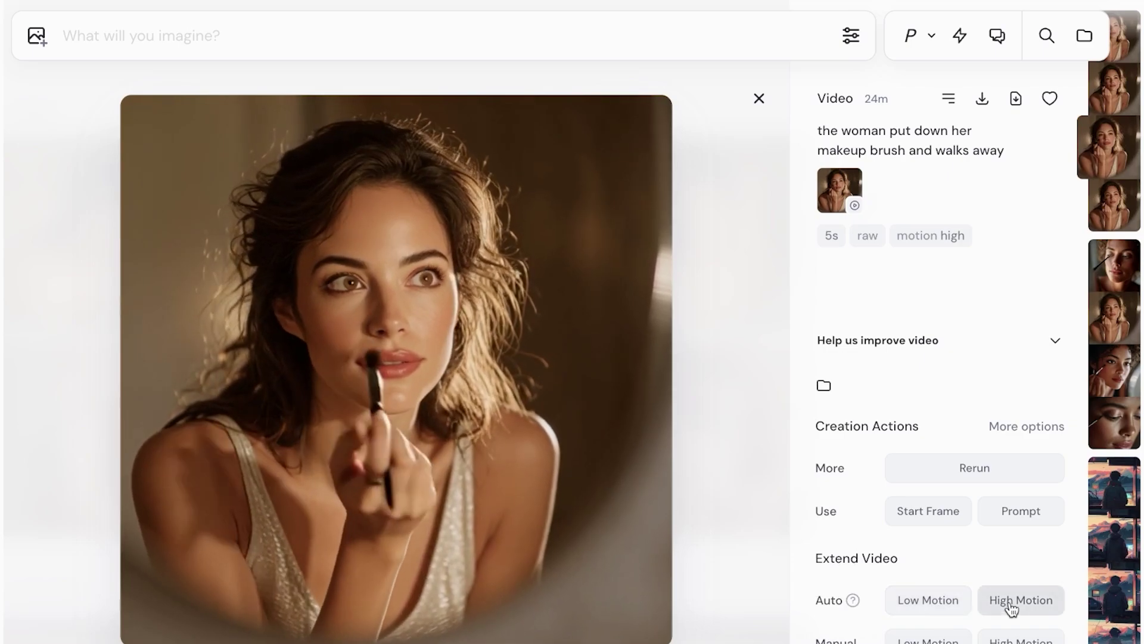
mouse_move(845, 641)
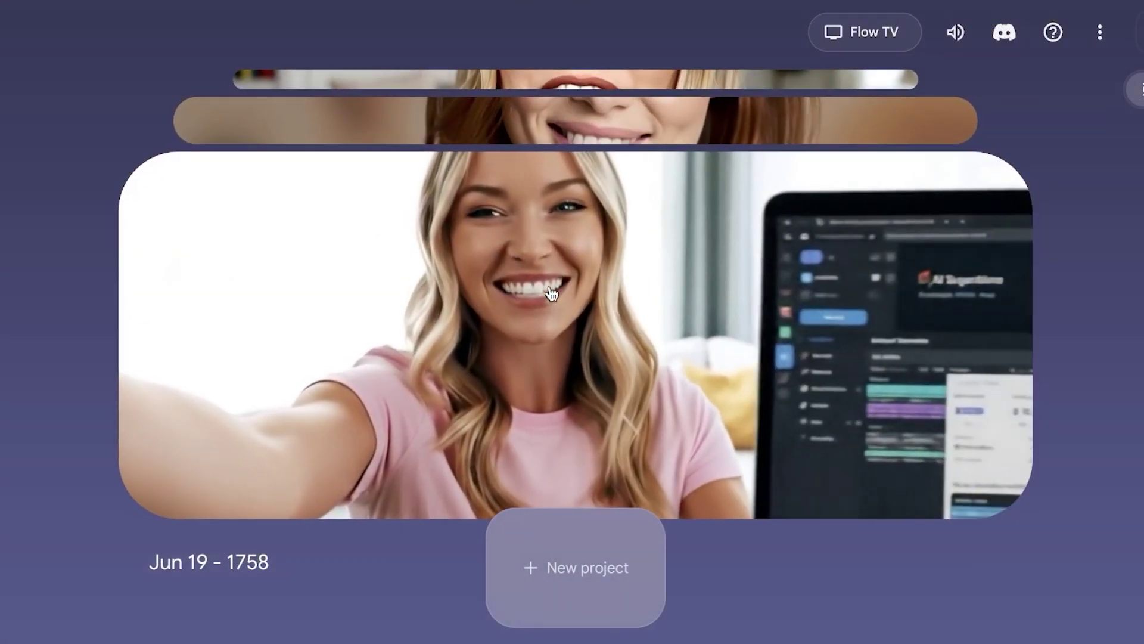
Step: In the Jun 19 - 1821 project, pause the portrait video at 0:05 and add it to the scene
scroll(554, 292, down, 1)
click(554, 295)
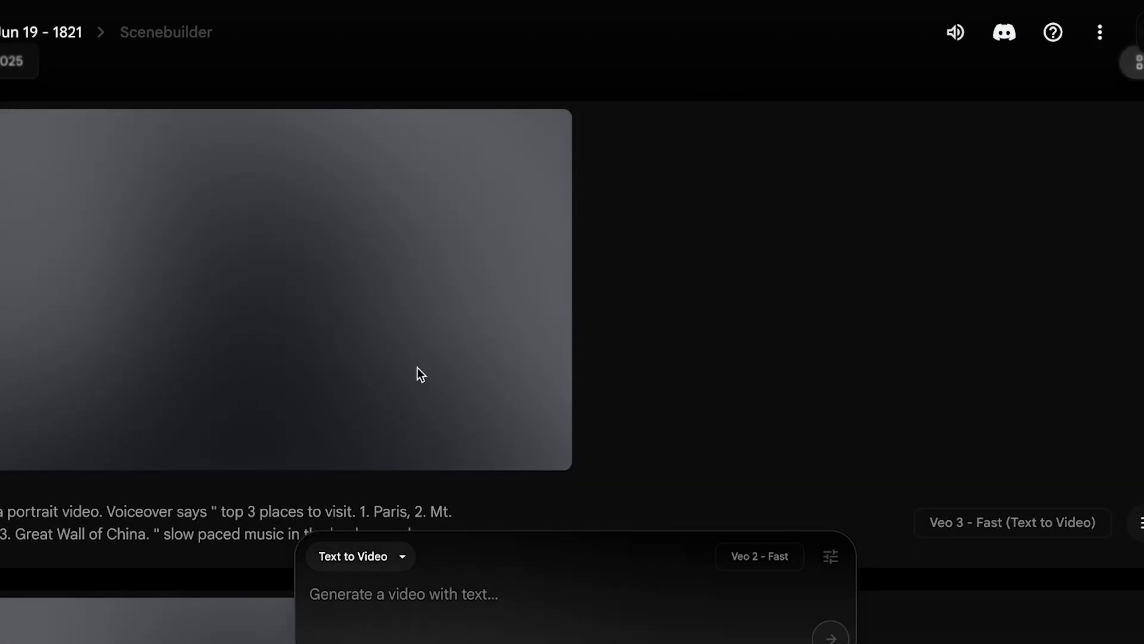
scroll(240, 411, down, 5)
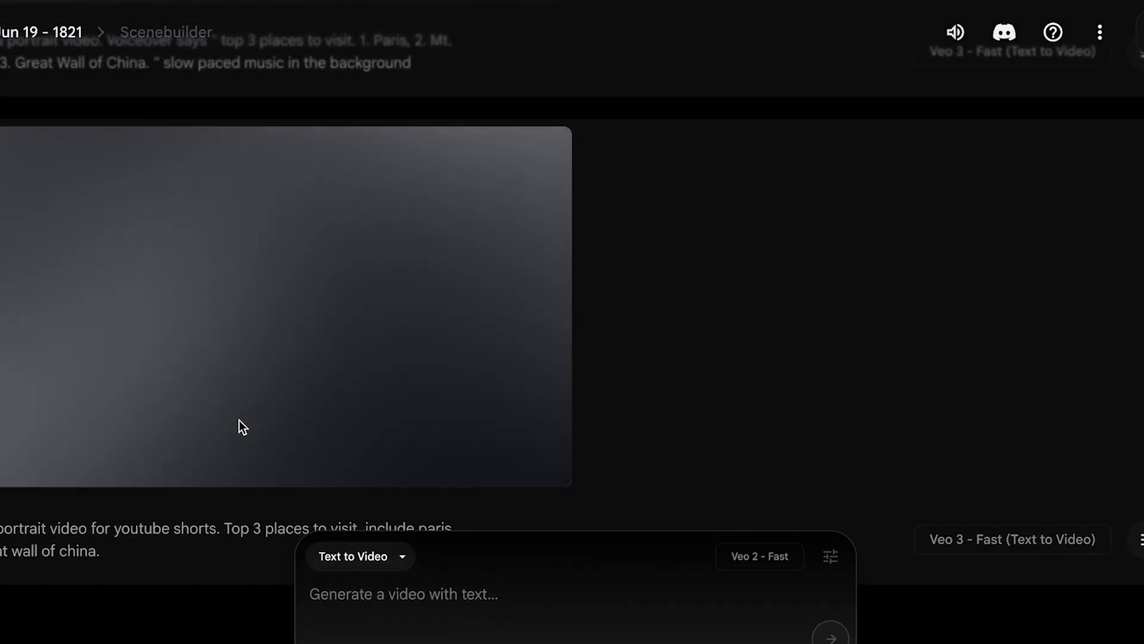
scroll(238, 427, up, 5)
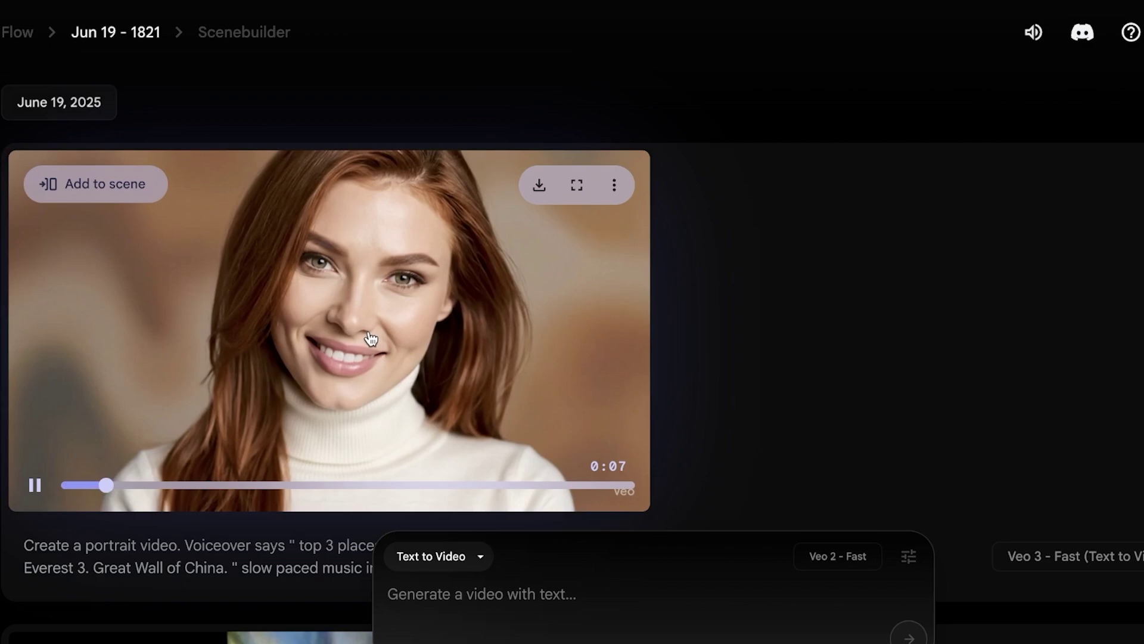
click(244, 314)
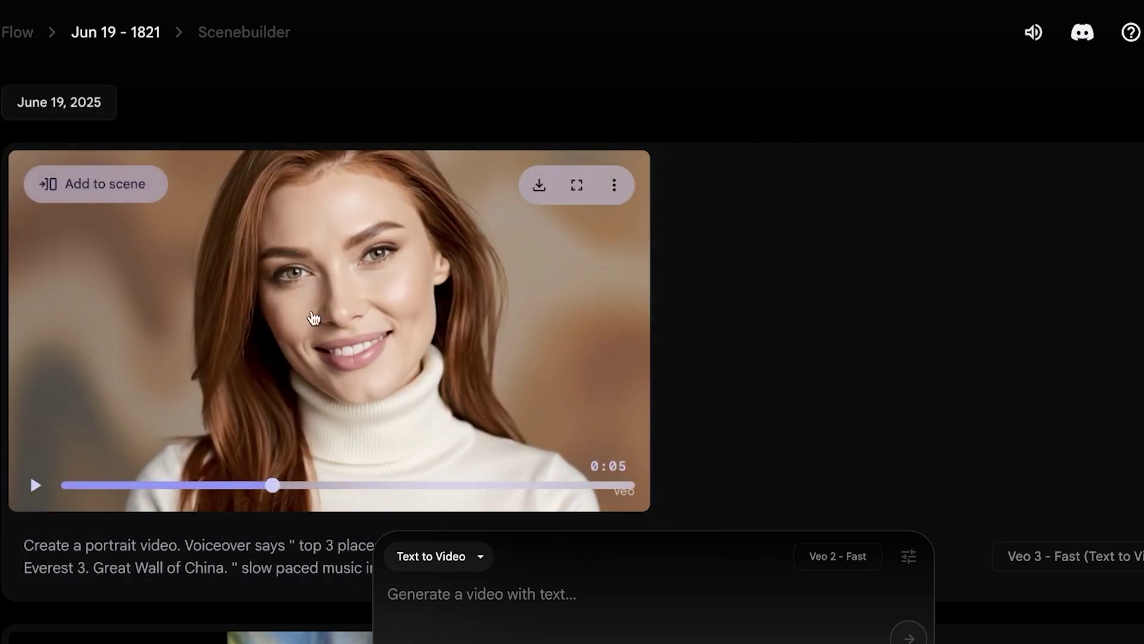
scroll(479, 350, down, 1)
scroll(554, 280, up, 1)
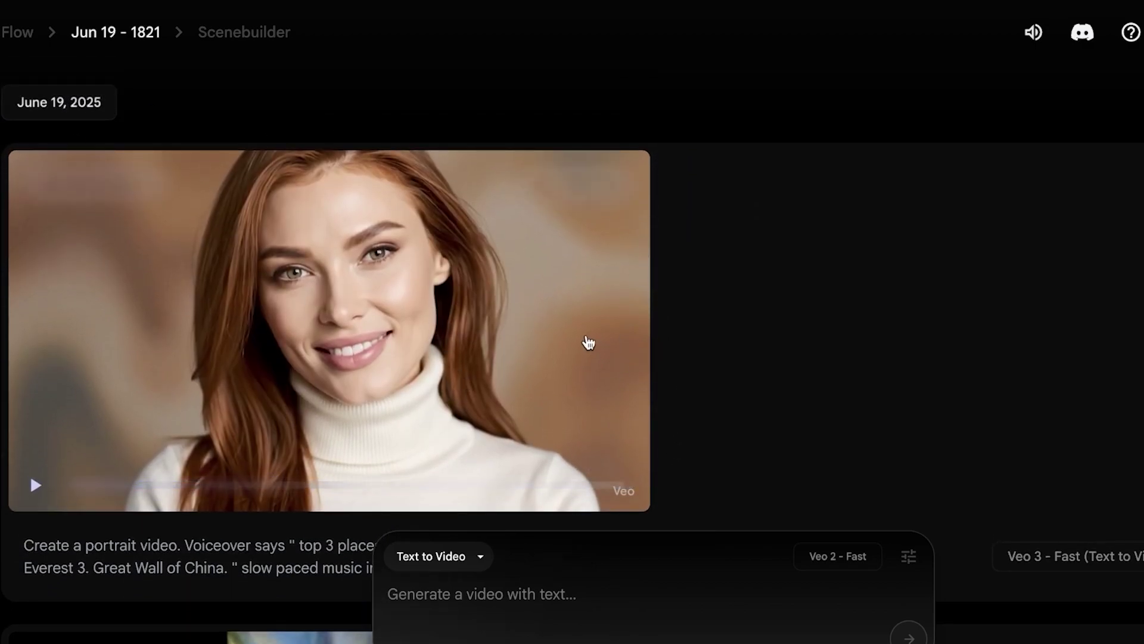
scroll(349, 276, down, 1)
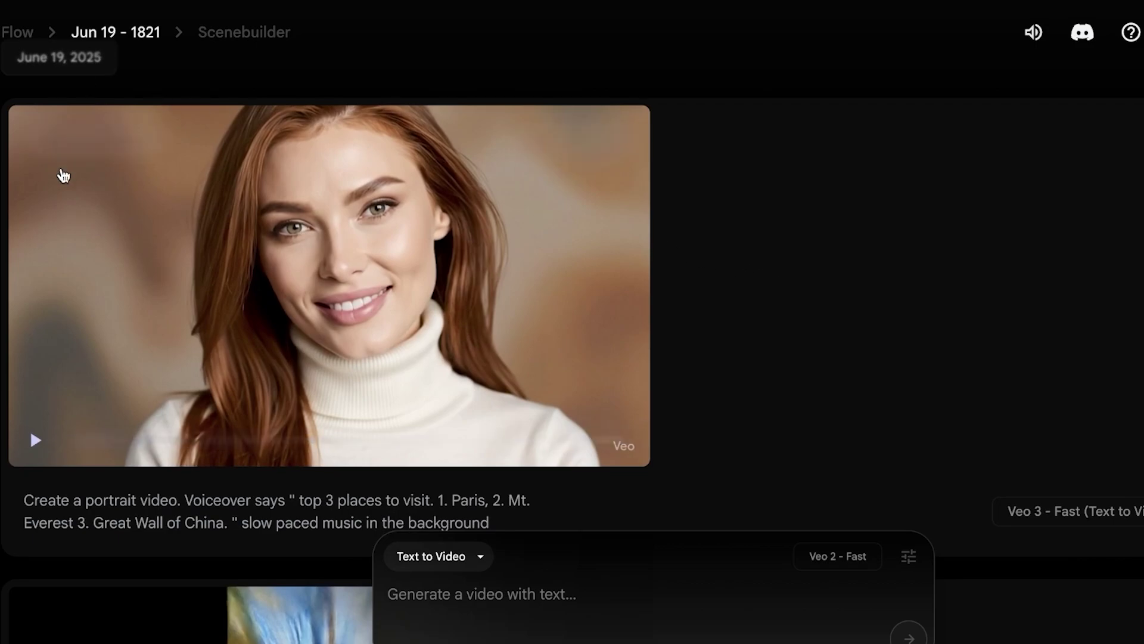
click(103, 137)
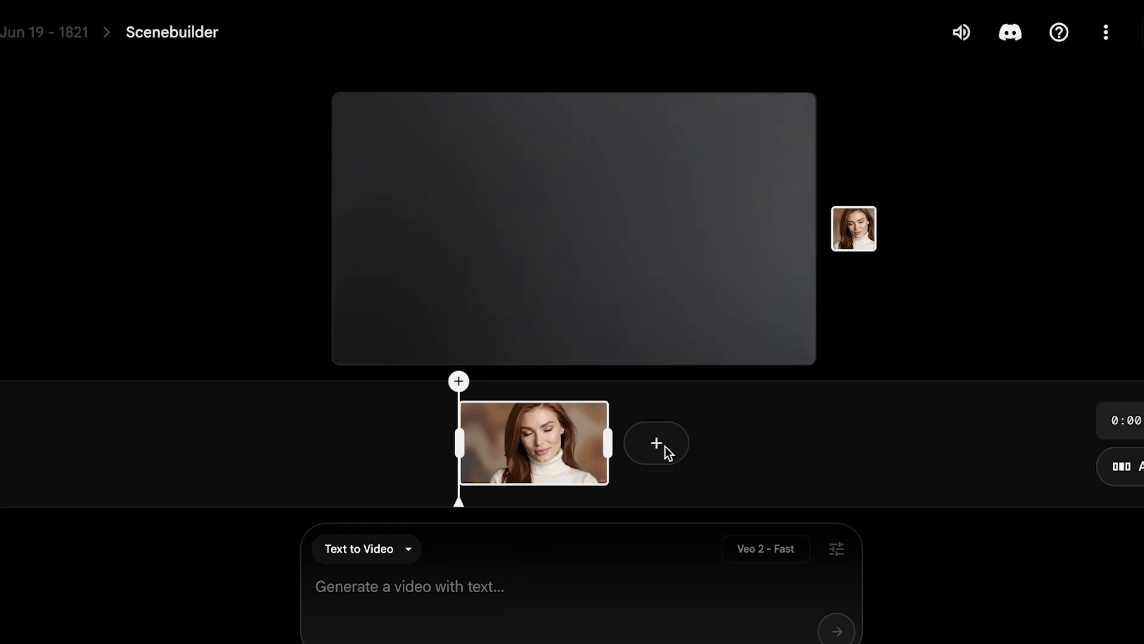
Step: Add an empty Jump to shot after the clip on the timeline
click(666, 451)
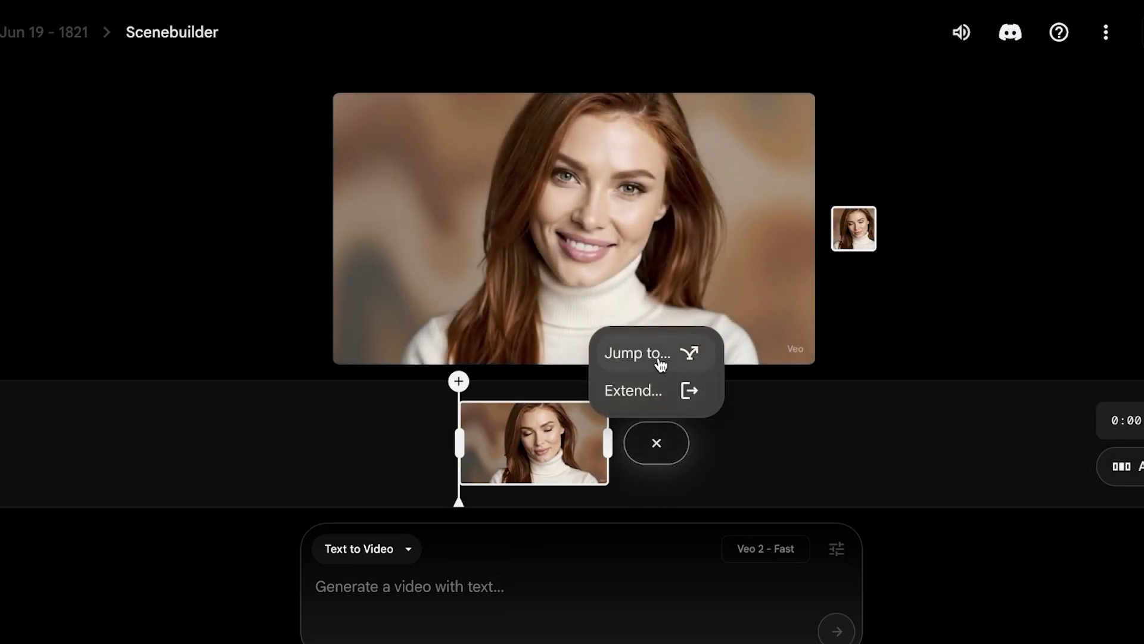
click(660, 356)
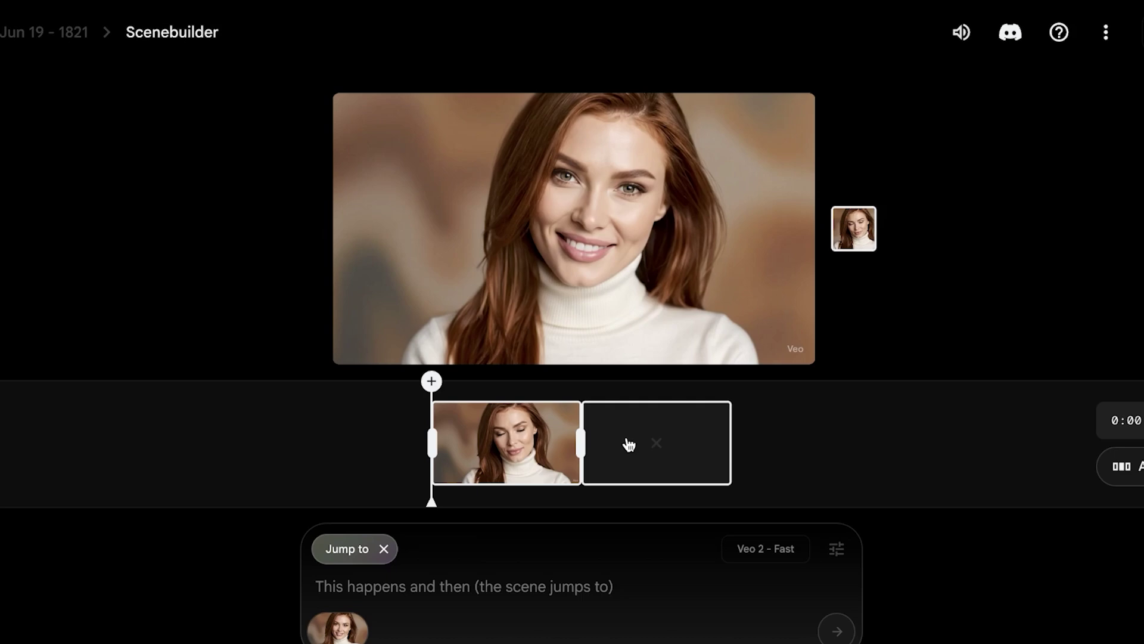
mouse_move(600, 225)
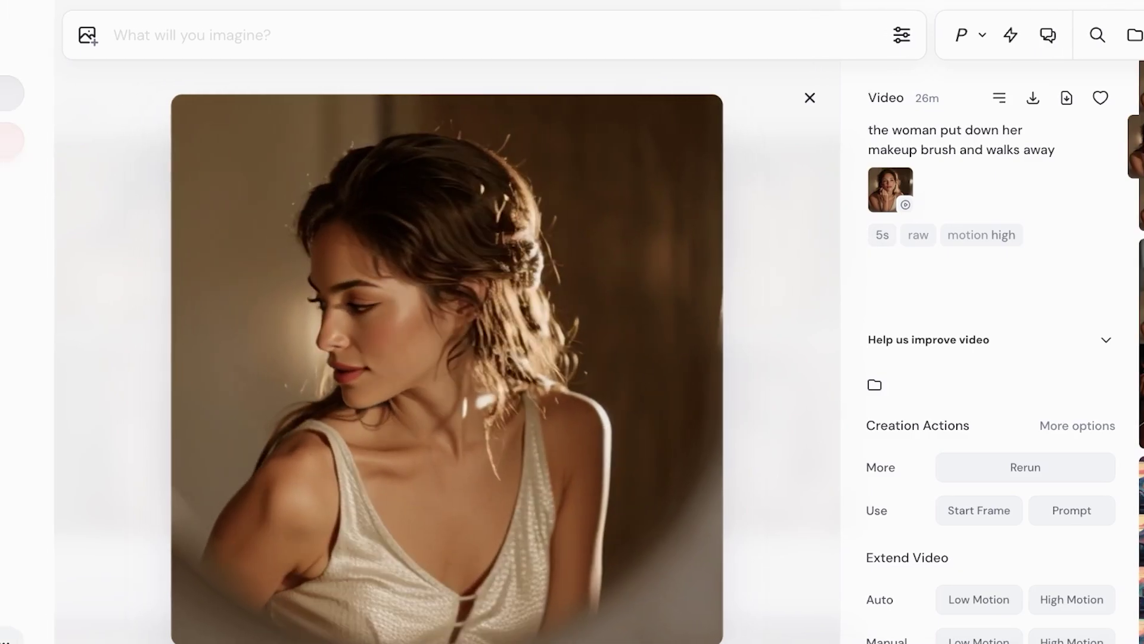
click(88, 149)
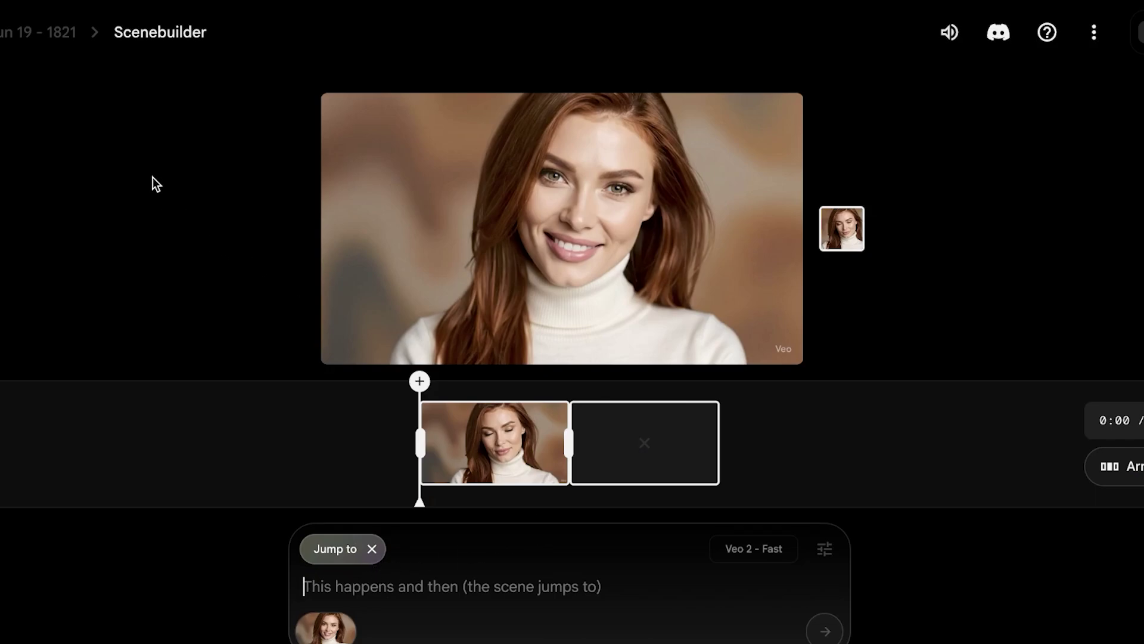
mouse_move(698, 303)
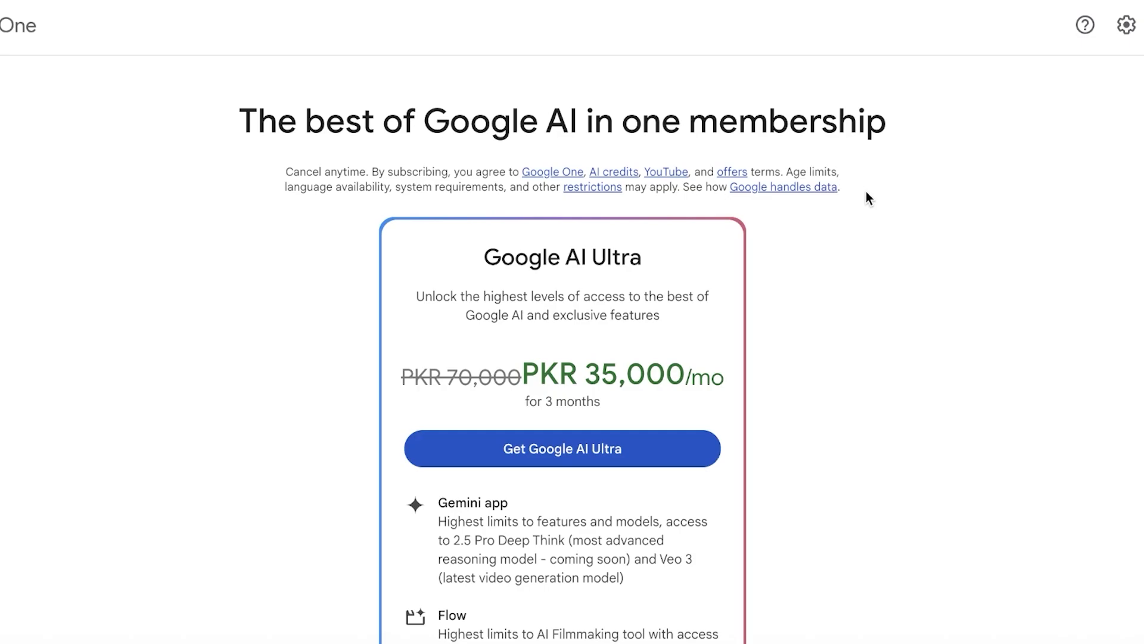
Step: Switch off the VPN extension's protection while on the Google AI plans page
scroll(870, 203, down, 8)
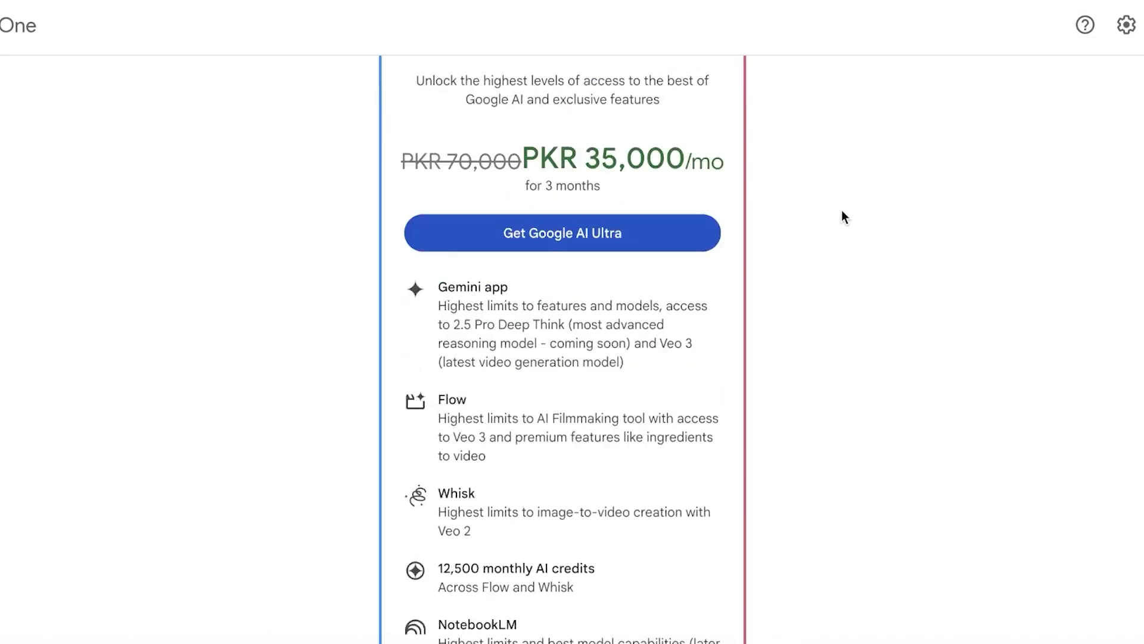
scroll(618, 352, up, 8)
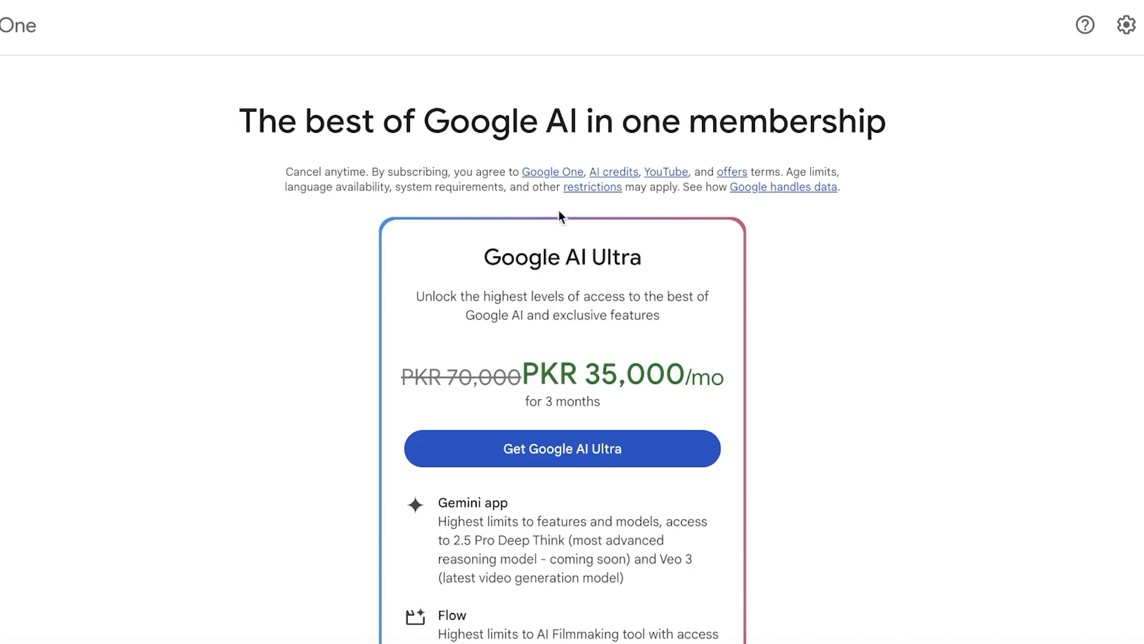
scroll(587, 182, down, 4)
scroll(589, 173, up, 4)
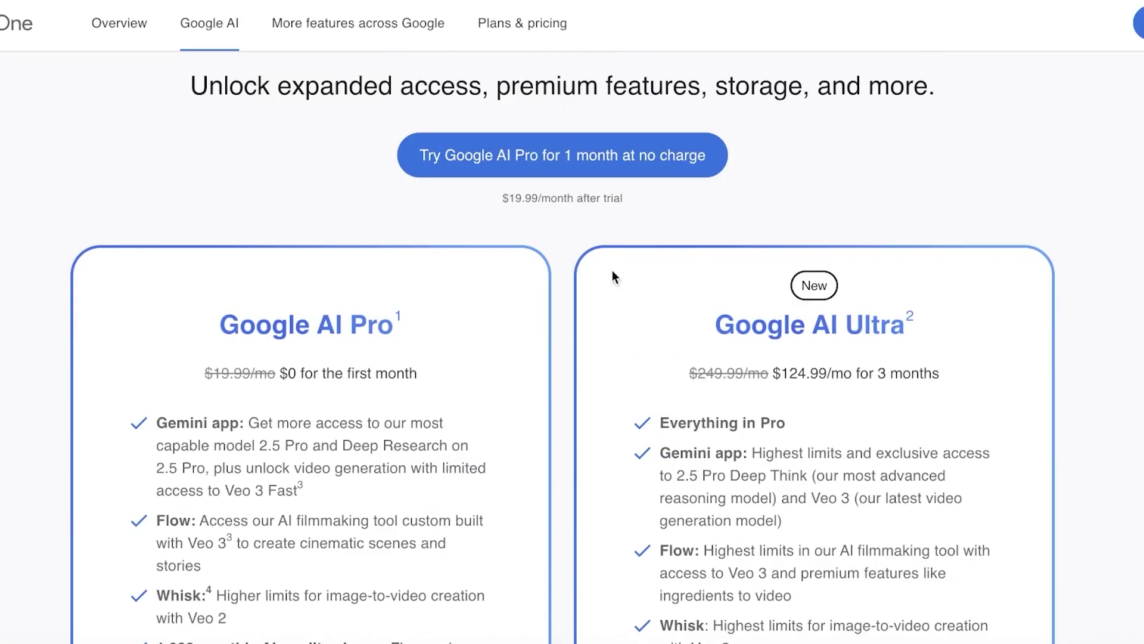
scroll(532, 274, down, 1)
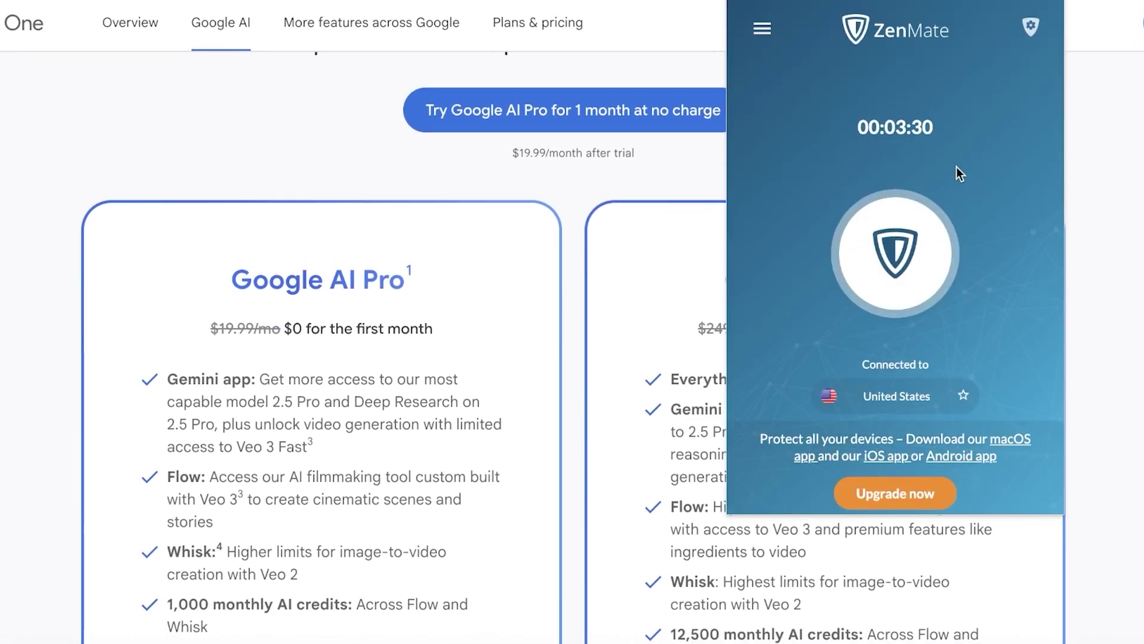
click(876, 255)
click(624, 252)
Step: Scroll through the AI Pro ($0 first month) and AI Ultra ($124.99/mo) plan cards
scroll(434, 271, down, 3)
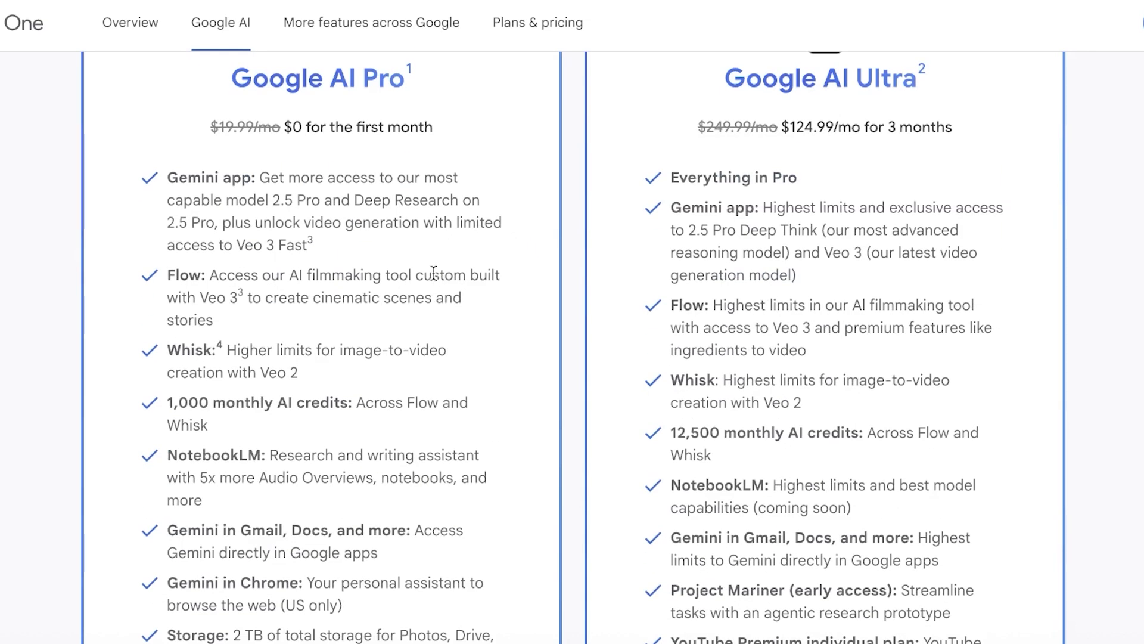
scroll(433, 272, up, 1)
scroll(316, 162, up, 1)
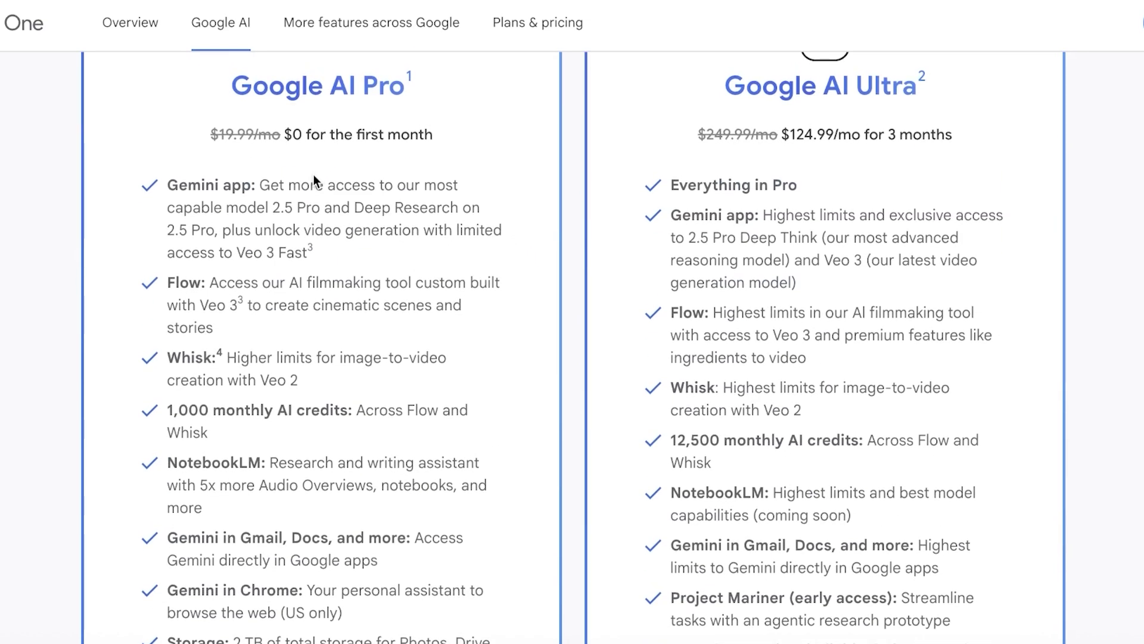
scroll(952, 206, up, 3)
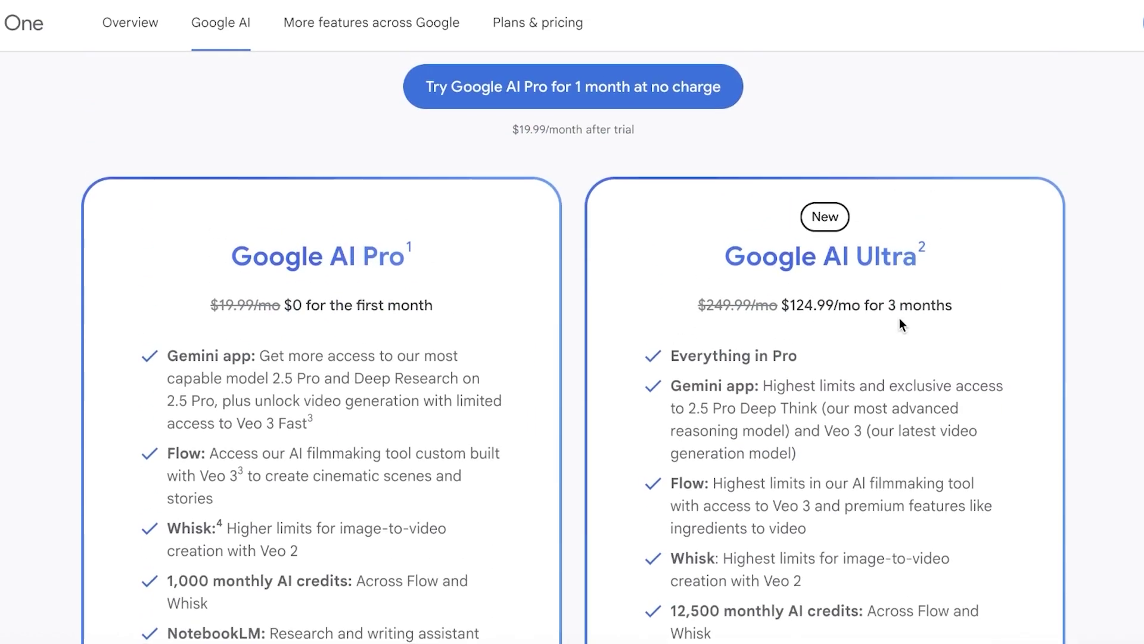
scroll(900, 322, up, 2)
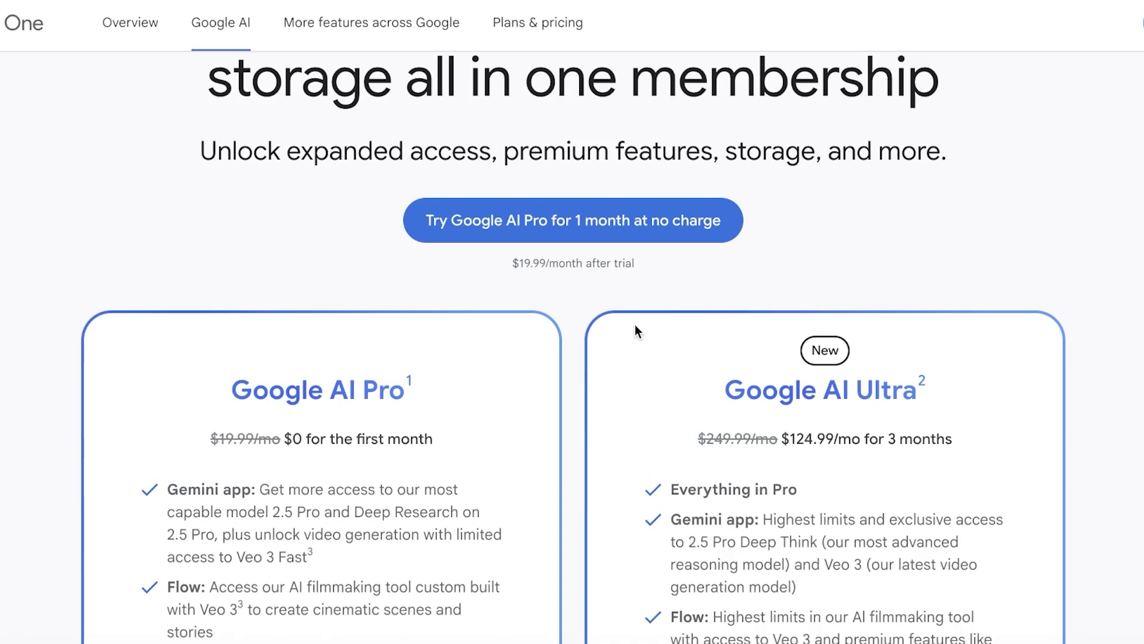
scroll(441, 327, down, 3)
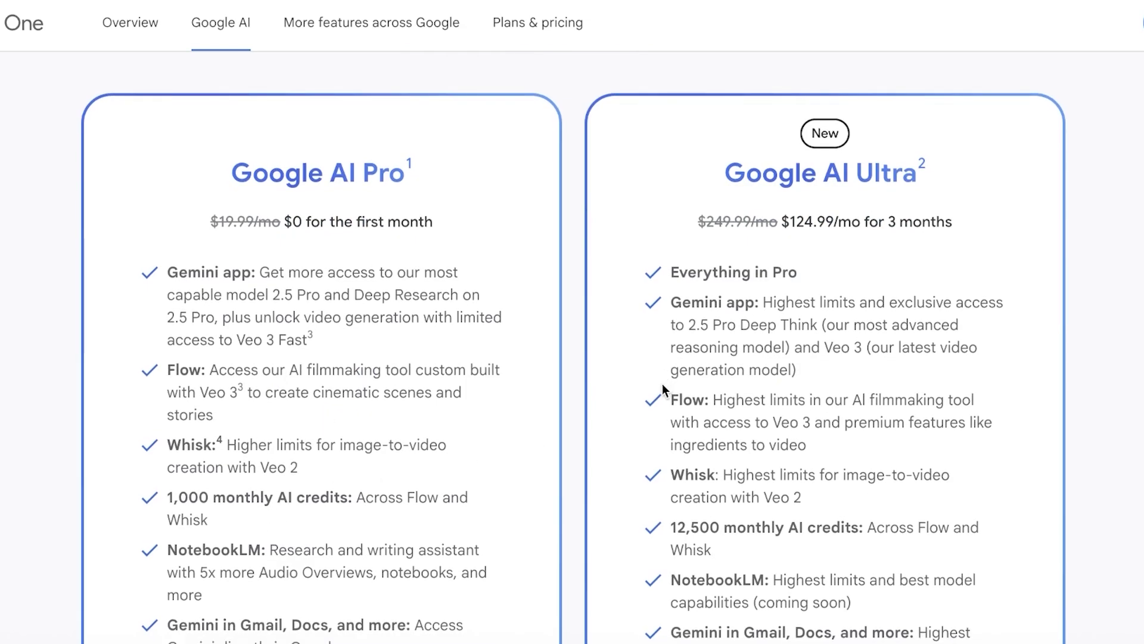
scroll(685, 358, down, 1)
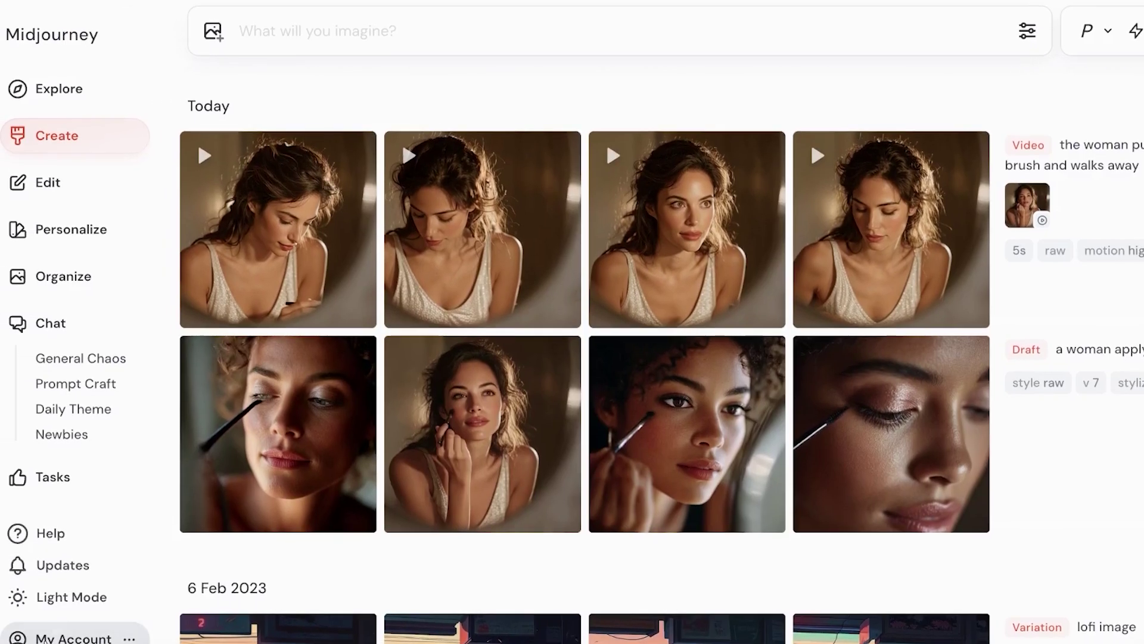
Step: Open Manage Subscription's Change Plan view from the account options
click(71, 622)
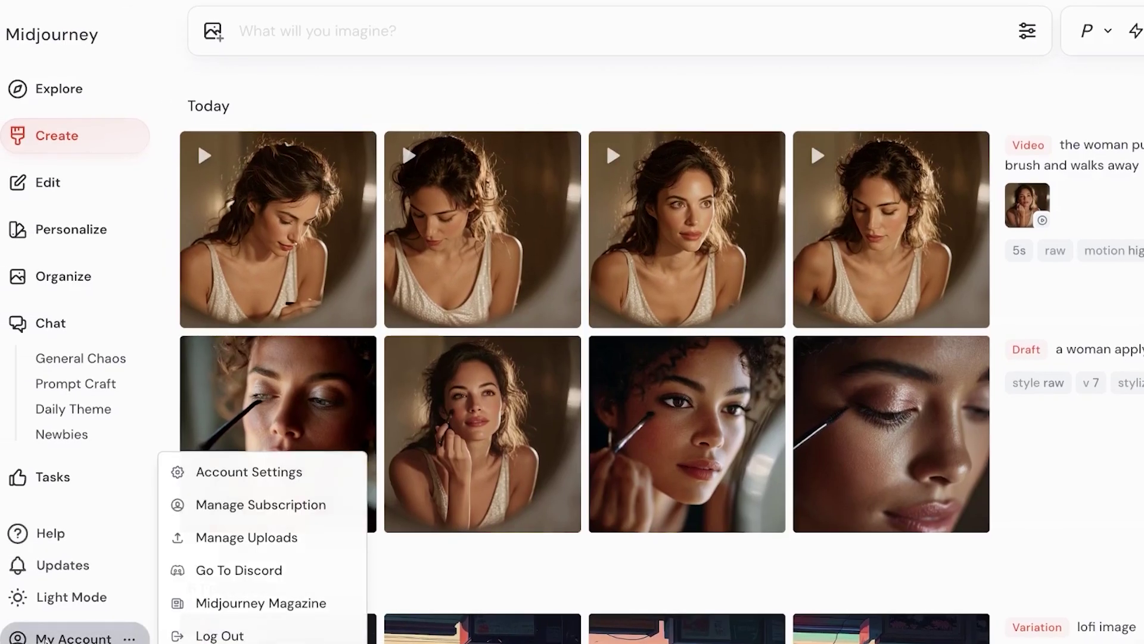
click(197, 504)
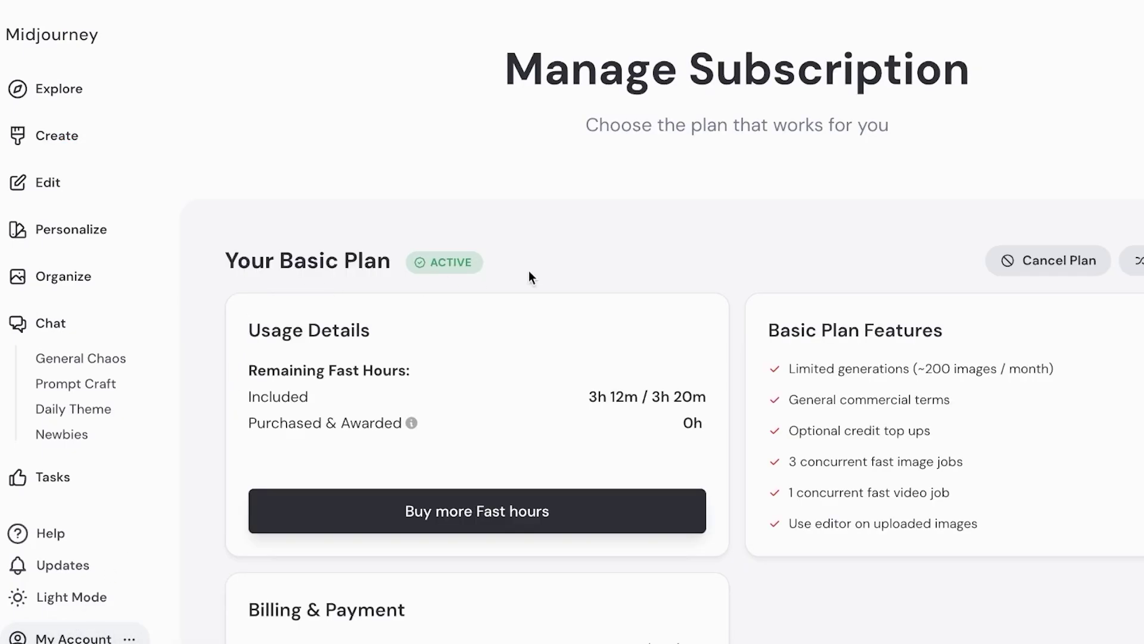
click(1138, 260)
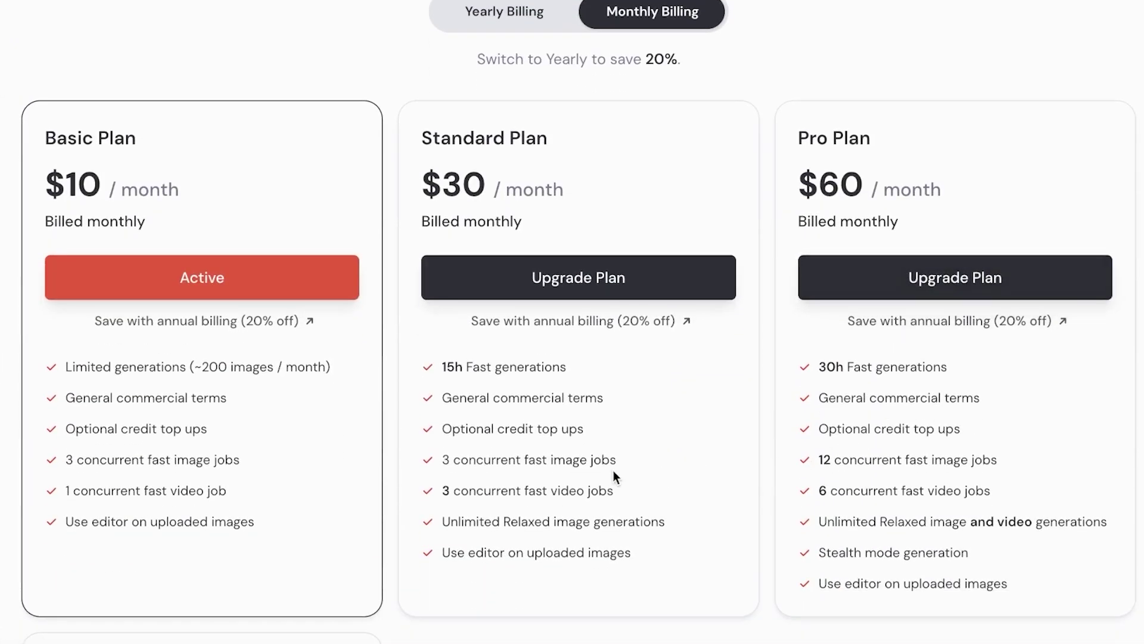
Step: Browse the Basic $10, Standard $30, Pro $60 and Mega $120 plans, highlighting Pro's unlimited relaxed video
scroll(880, 192, down, 5)
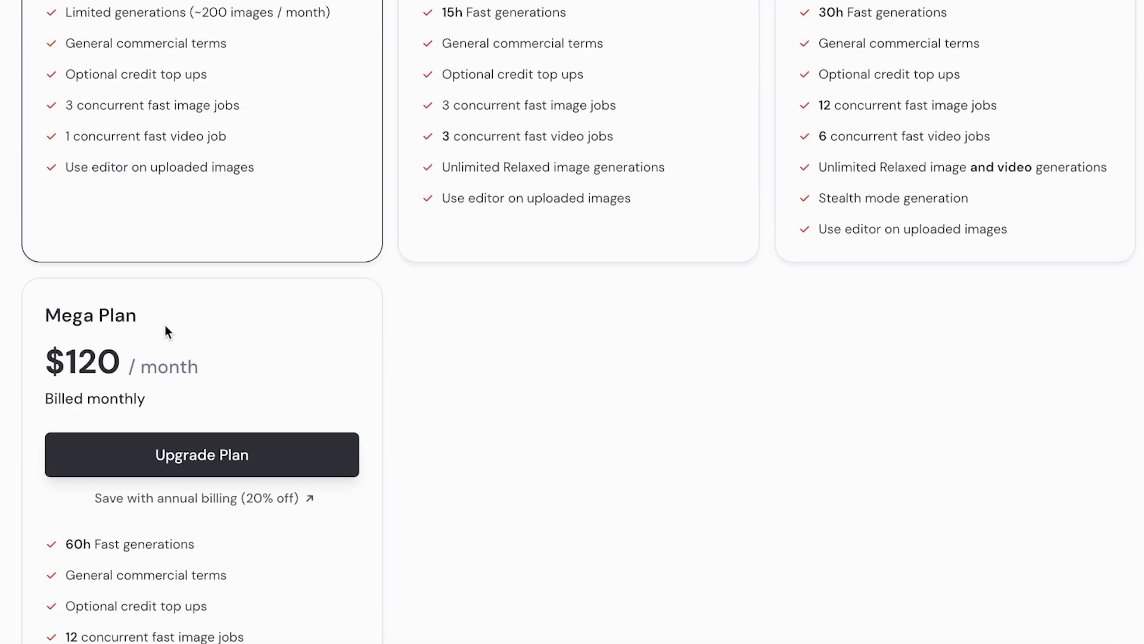
scroll(166, 328, up, 3)
scroll(363, 273, up, 1)
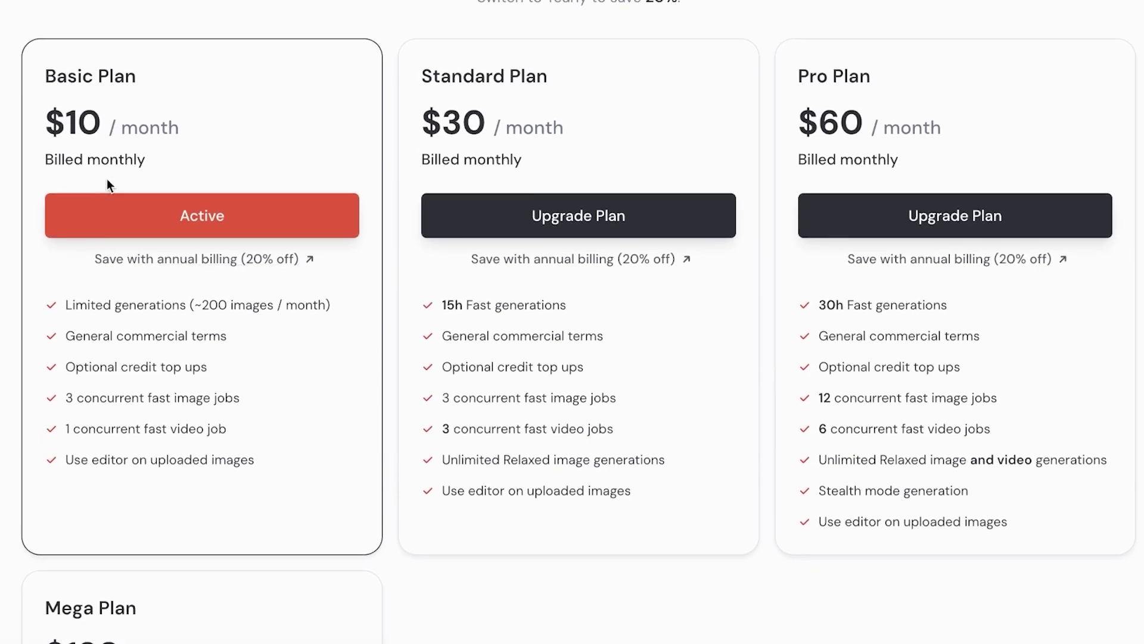
scroll(297, 387, down, 3)
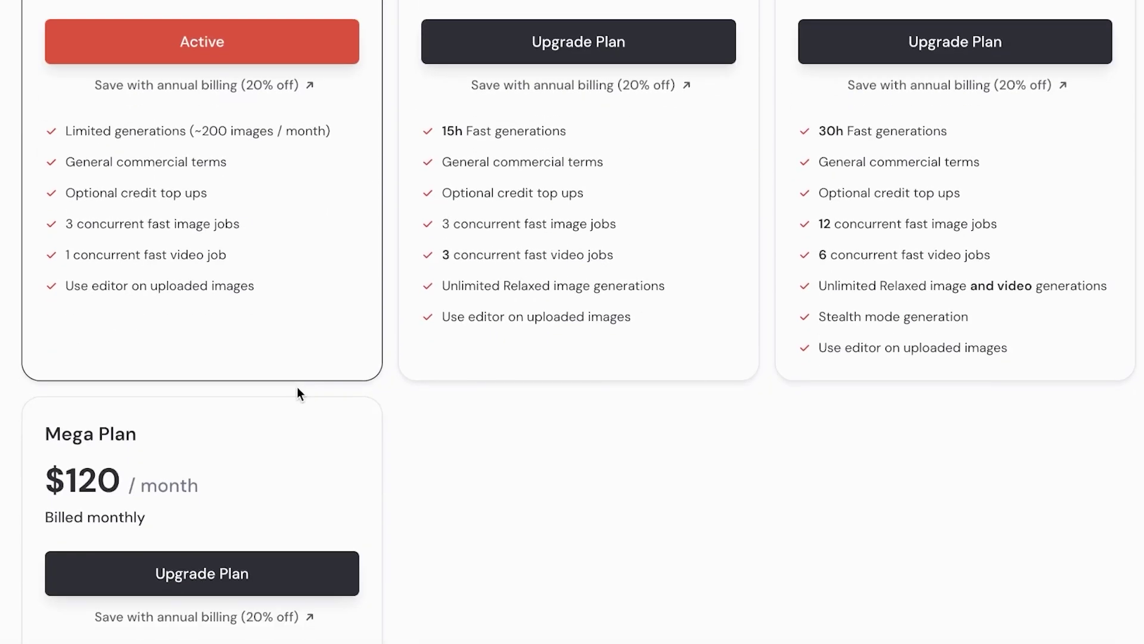
scroll(297, 388, up, 4)
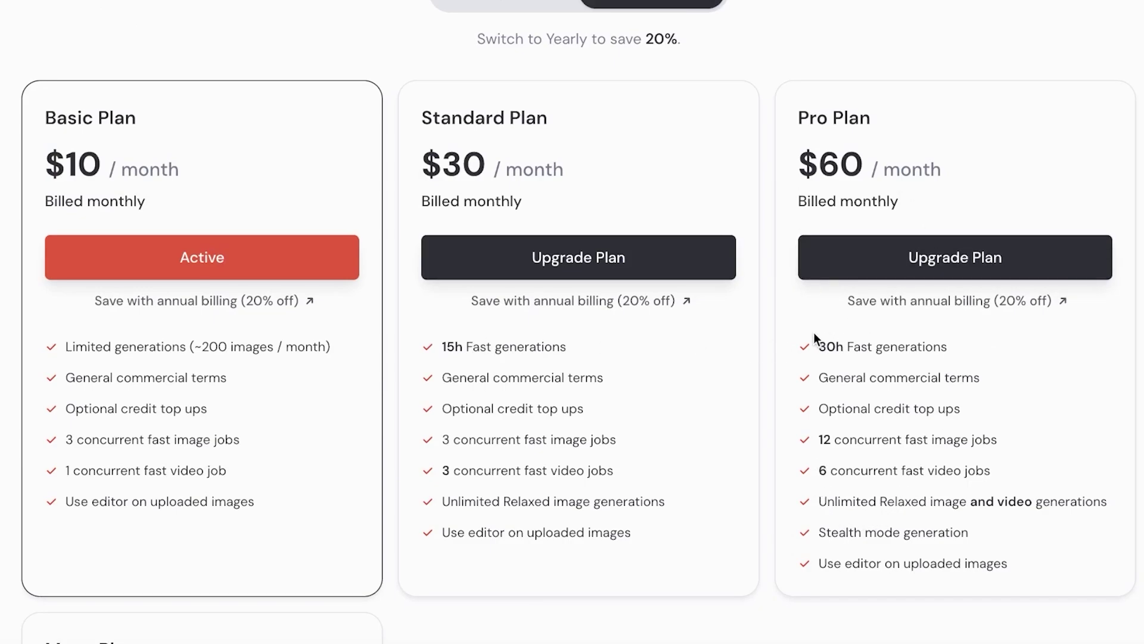
drag(818, 506, 1076, 498)
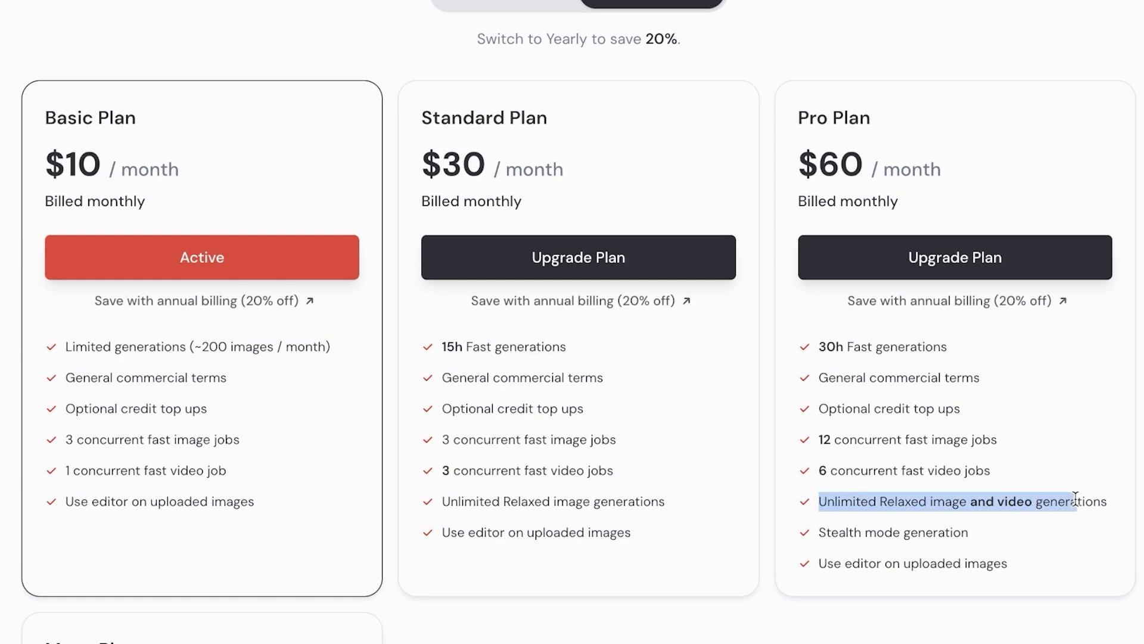
click(1072, 503)
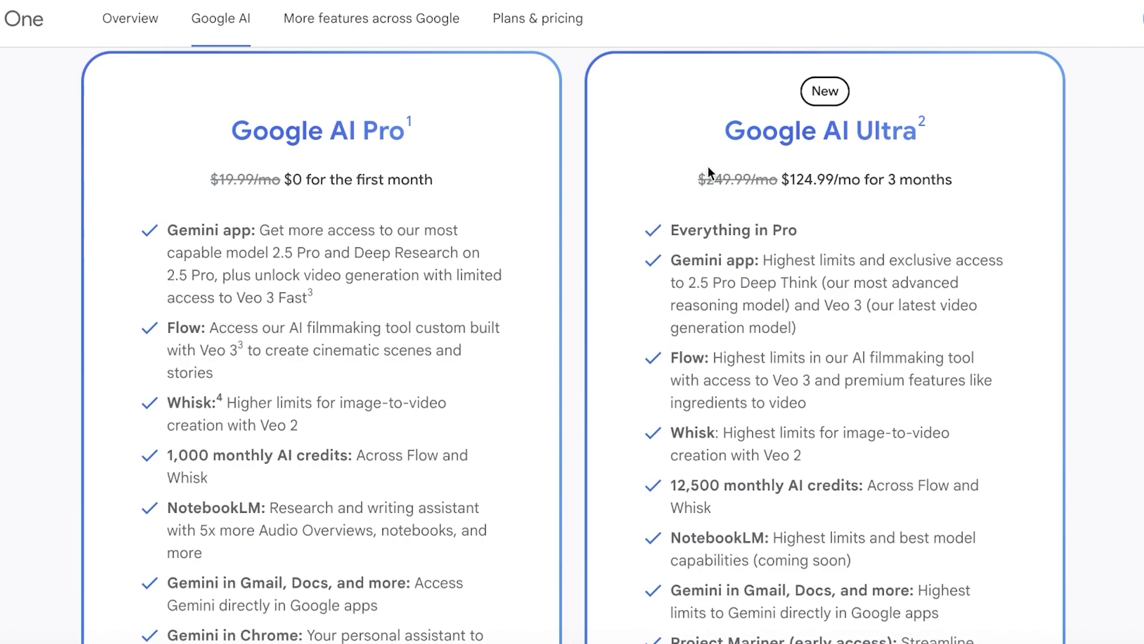
scroll(708, 169, up, 3)
scroll(690, 207, down, 3)
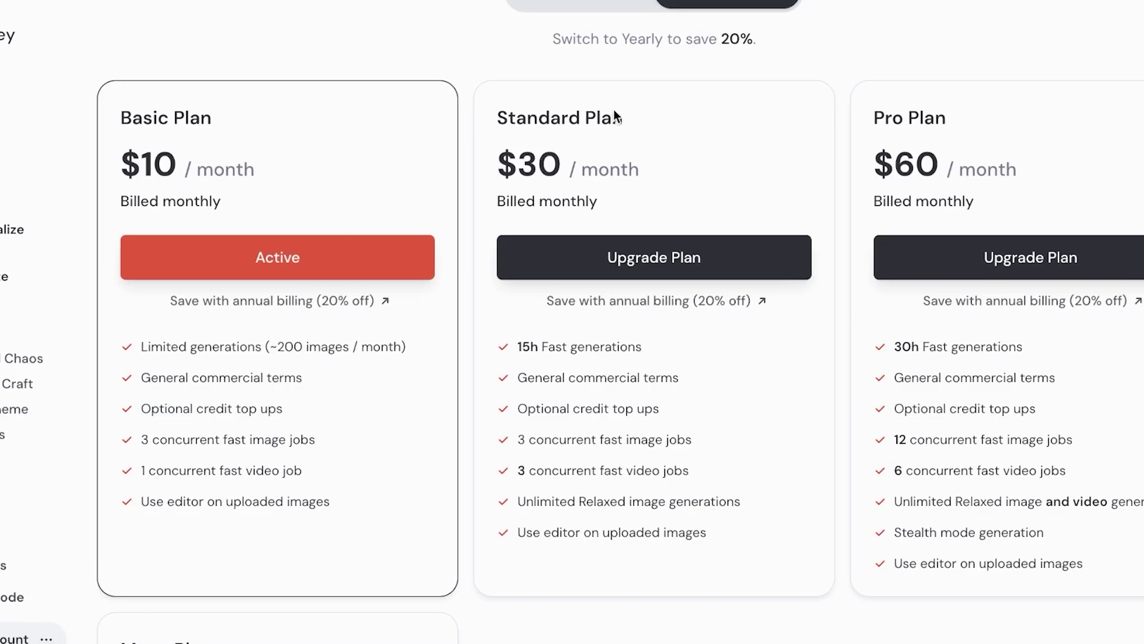
scroll(792, 337, down, 4)
scroll(789, 340, up, 2)
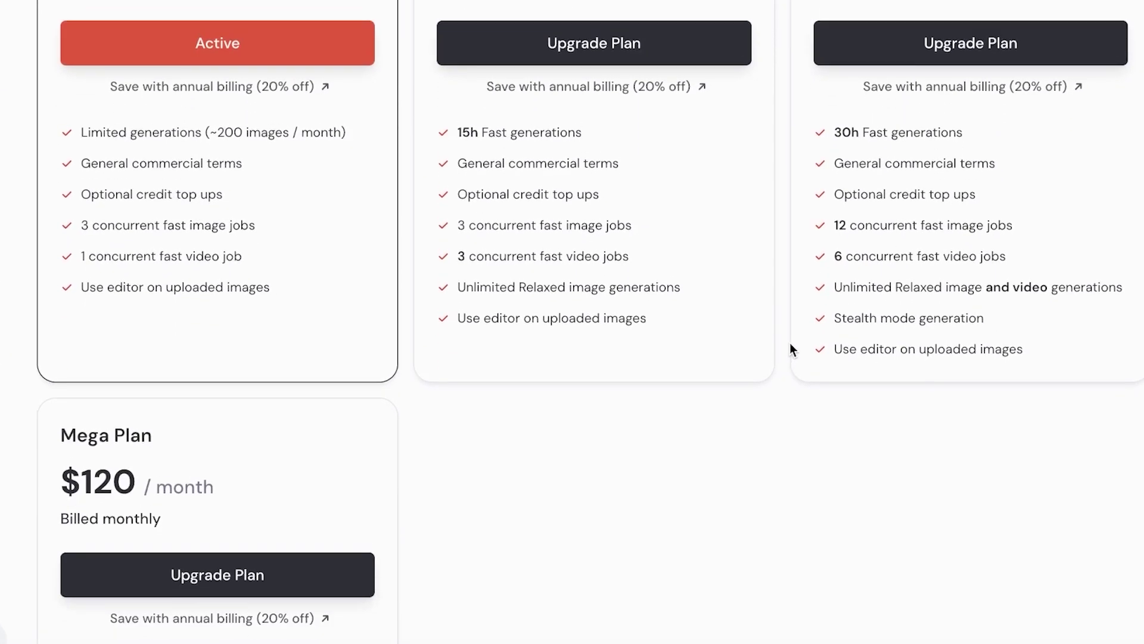
scroll(792, 356, up, 3)
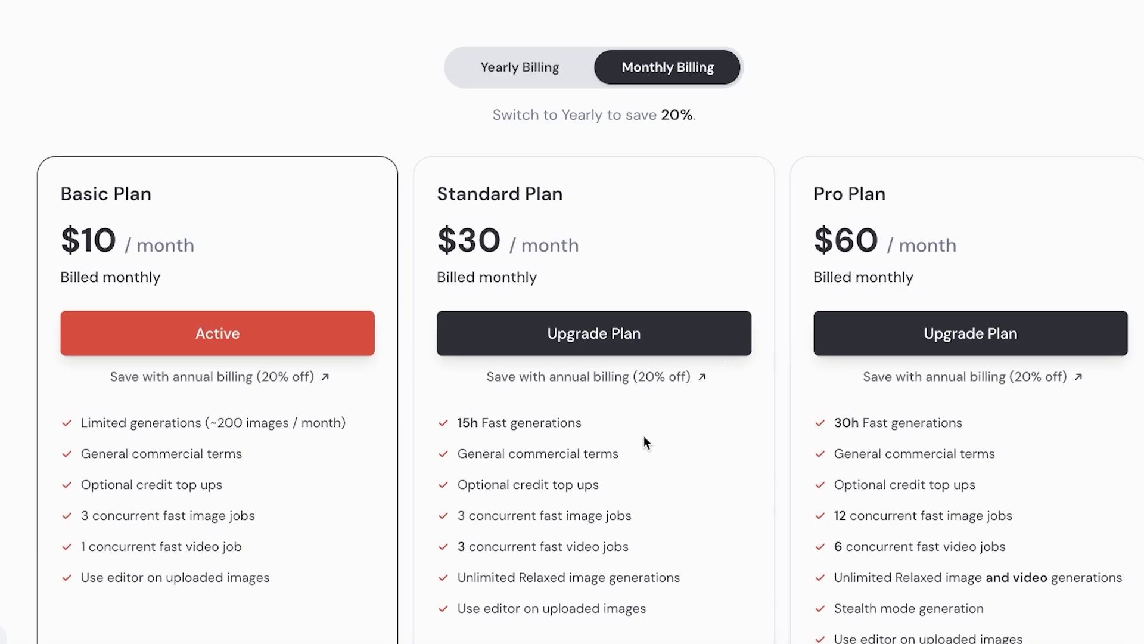
scroll(669, 490, down, 3)
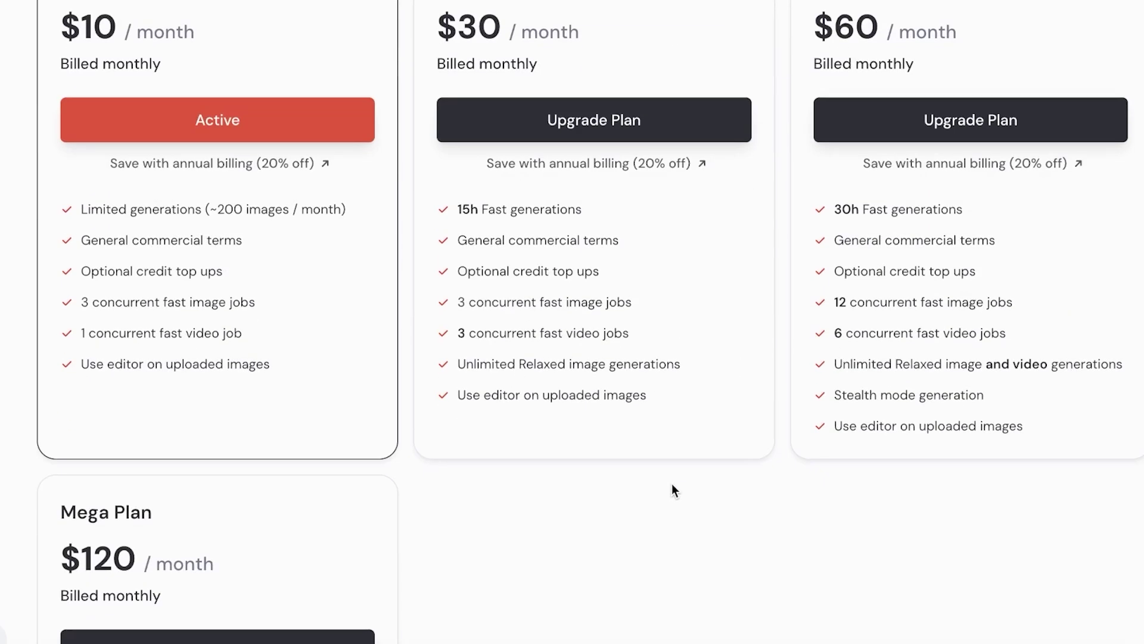
scroll(669, 490, up, 6)
scroll(669, 490, down, 3)
scroll(667, 492, down, 9)
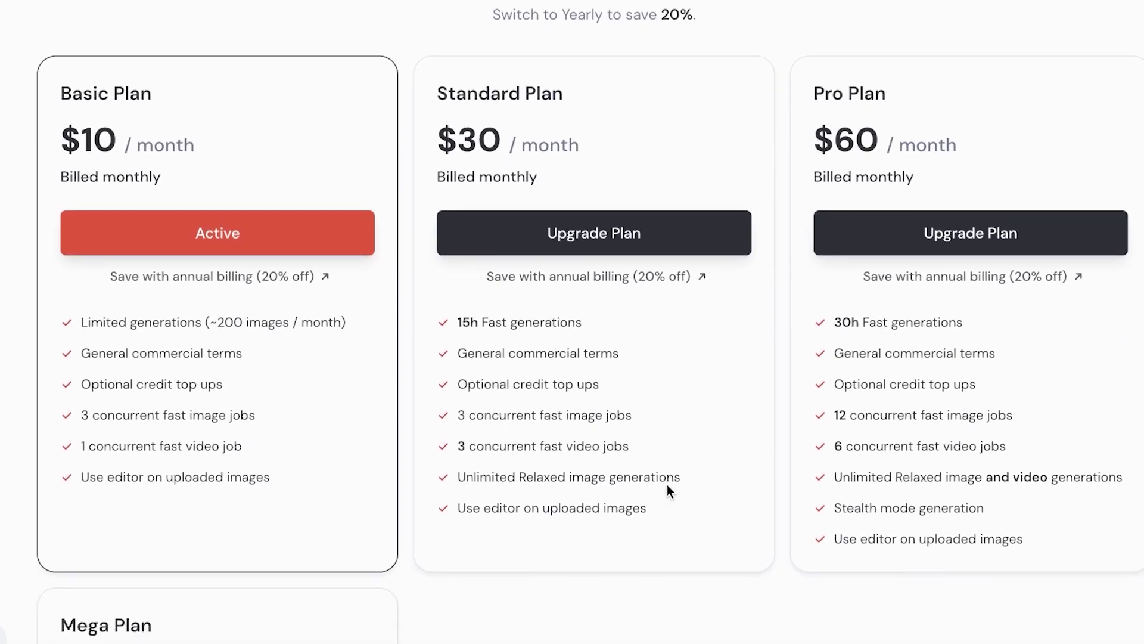
scroll(625, 456, down, 1)
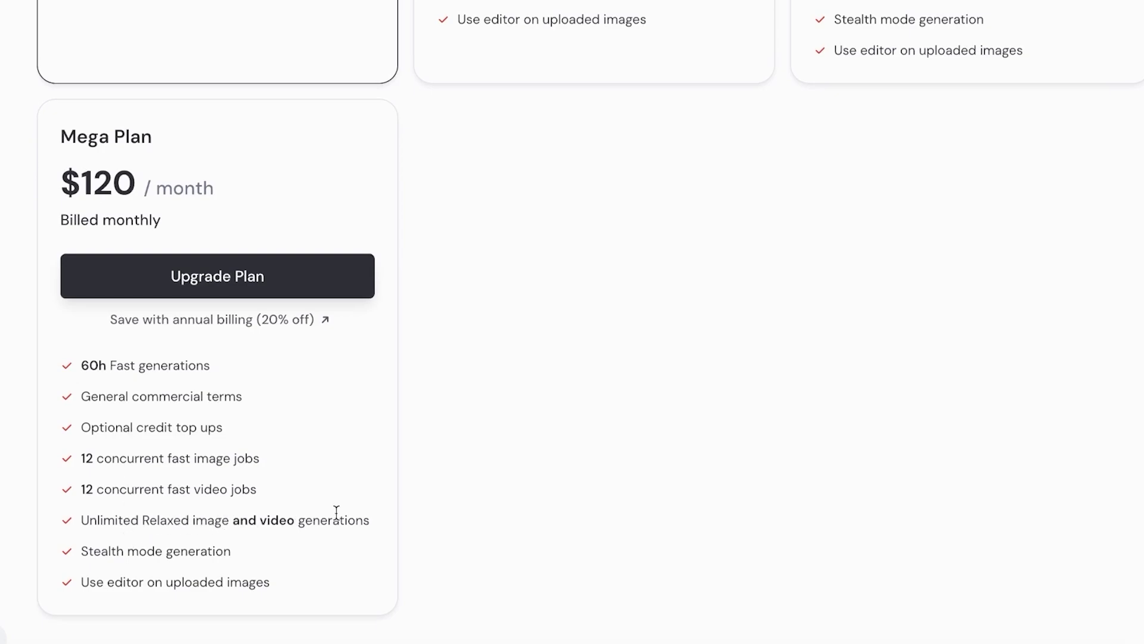
scroll(274, 512, up, 8)
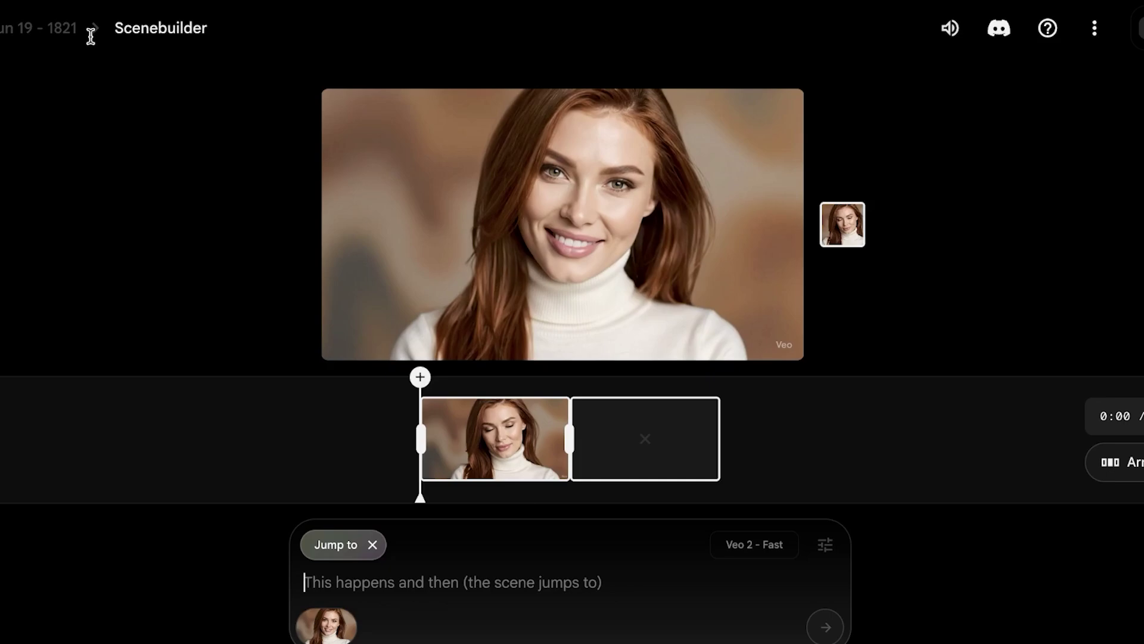
Step: Go back through the project video list to the Flow home page and scroll its project carousel
click(71, 28)
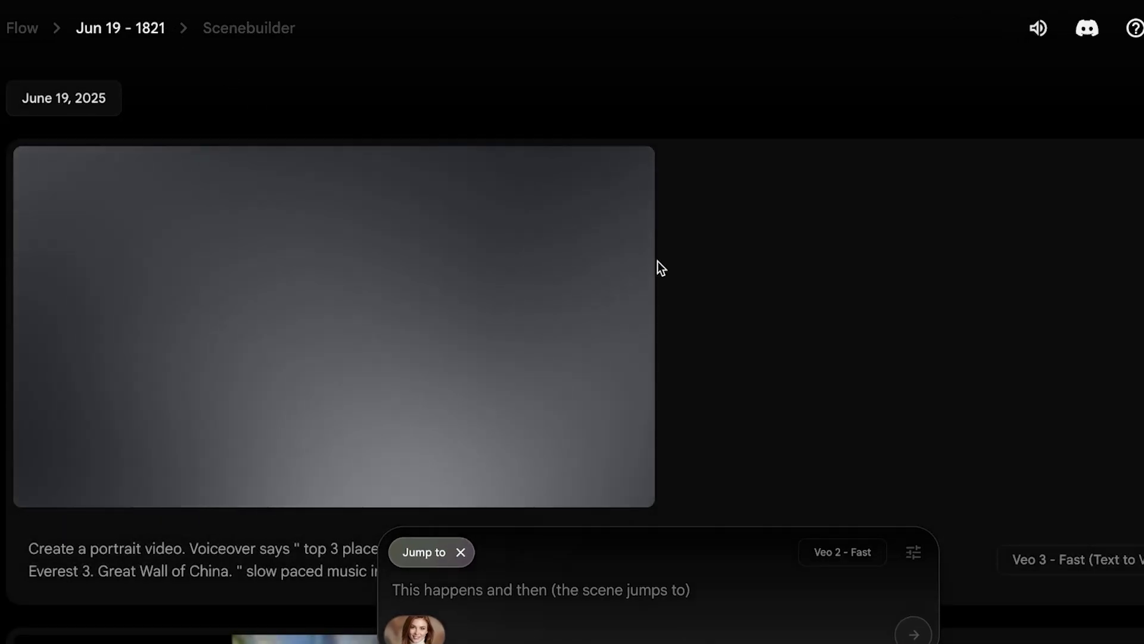
click(27, 30)
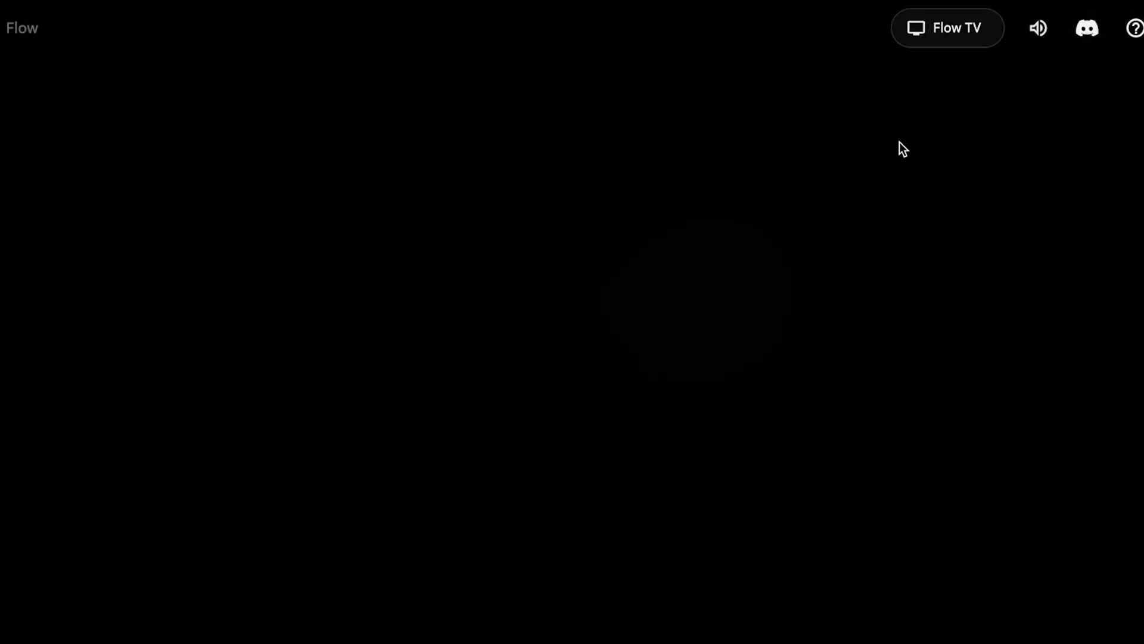
scroll(626, 272, up, 1)
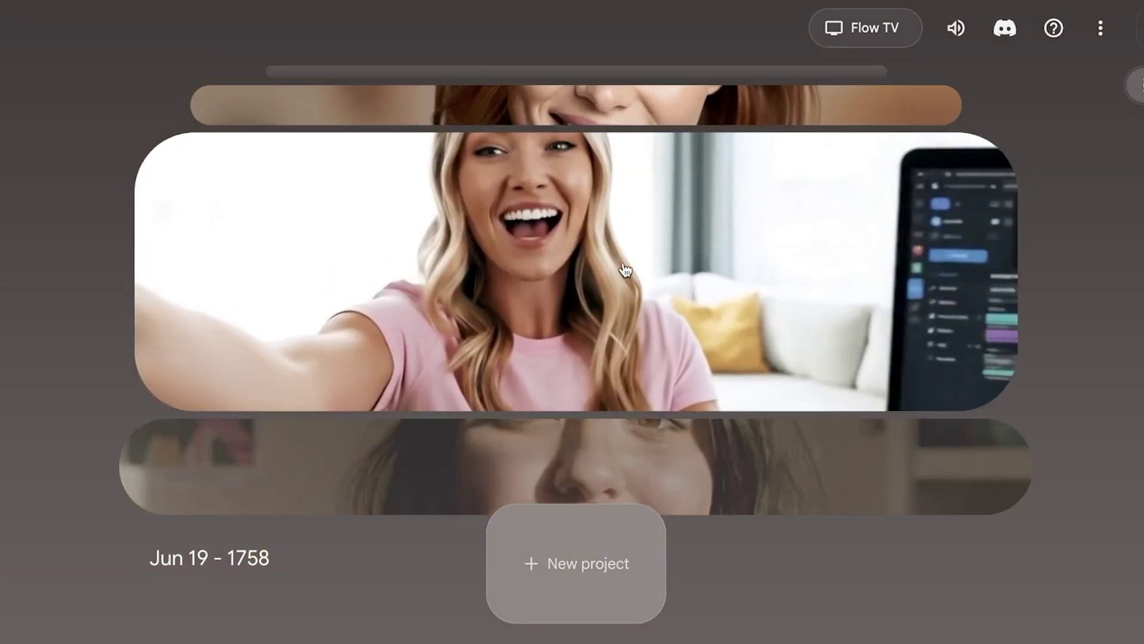
scroll(622, 271, down, 1)
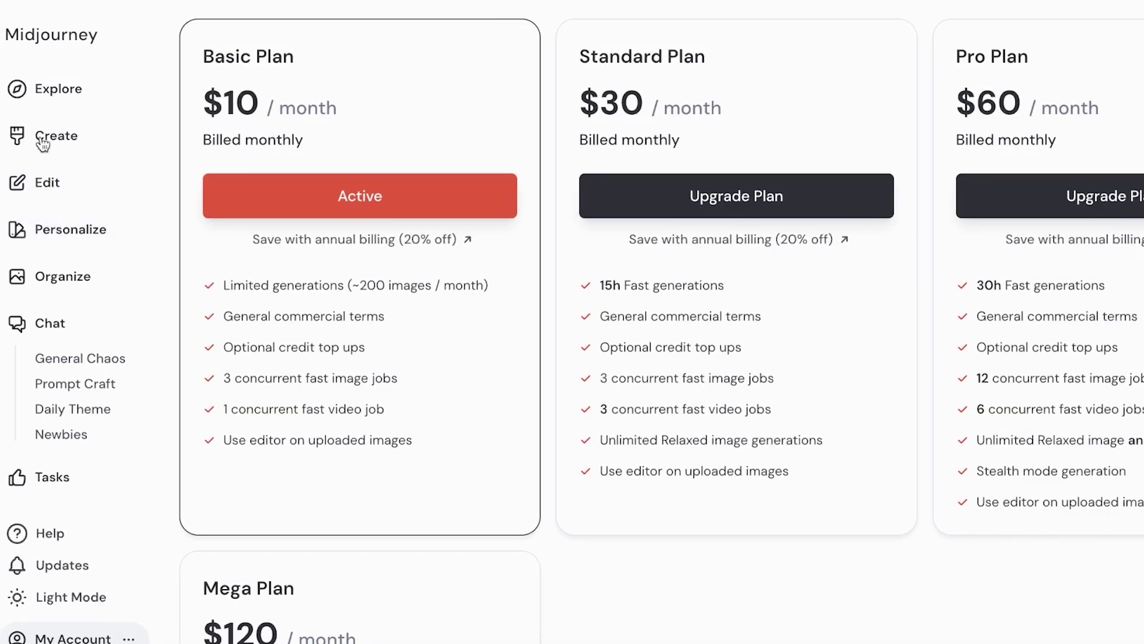
Step: Browse the Explore community feed and show the Square, Raw, version 7 generation settings
click(42, 89)
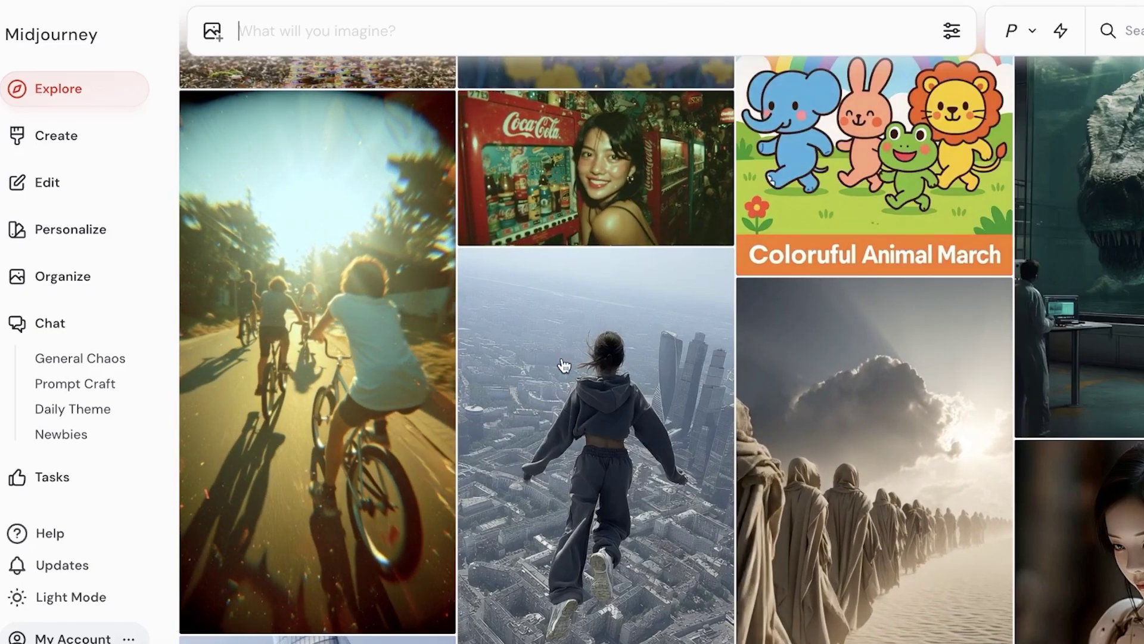
scroll(563, 365, down, 3)
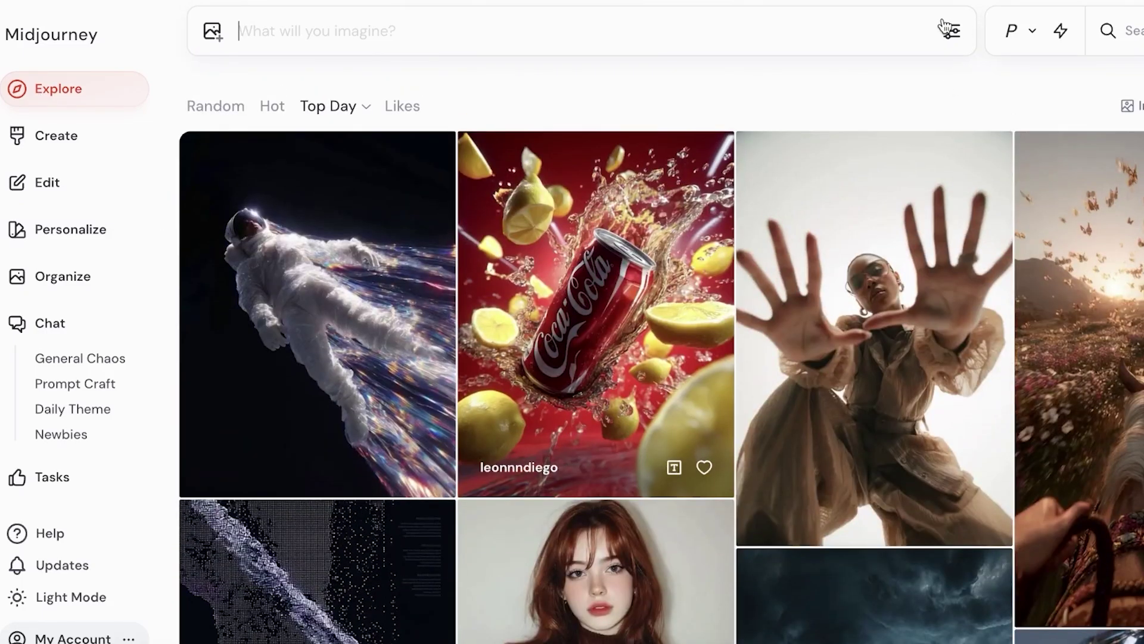
click(948, 29)
mouse_move(820, 162)
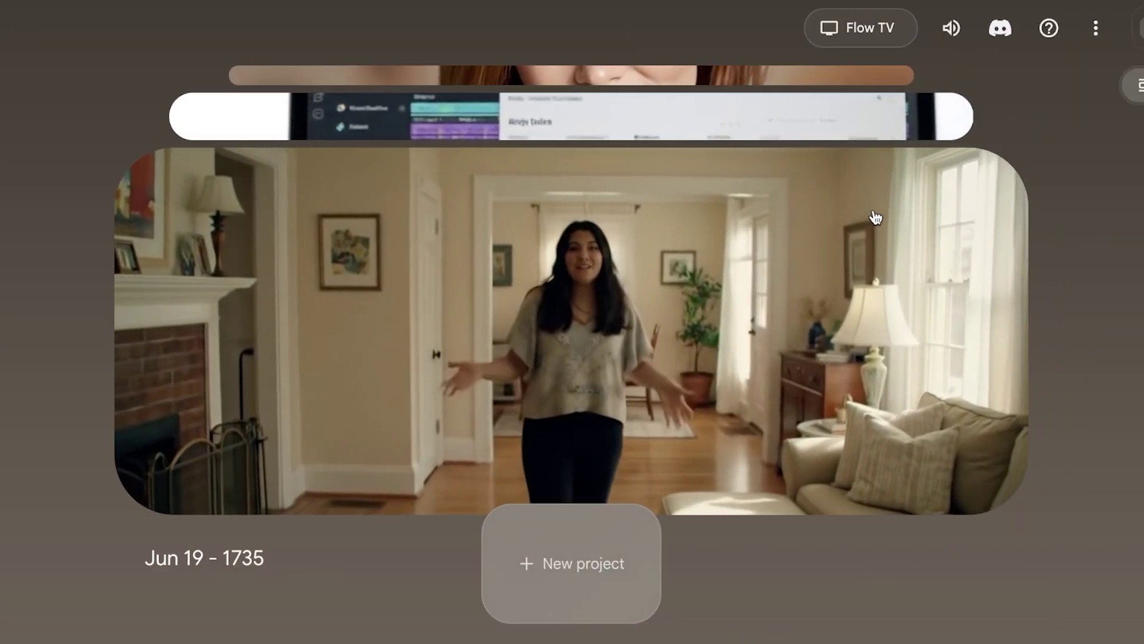
Step: Scroll the Flow project carousel to the Jun 19 - 1758 selfie video project
scroll(770, 221, down, 1)
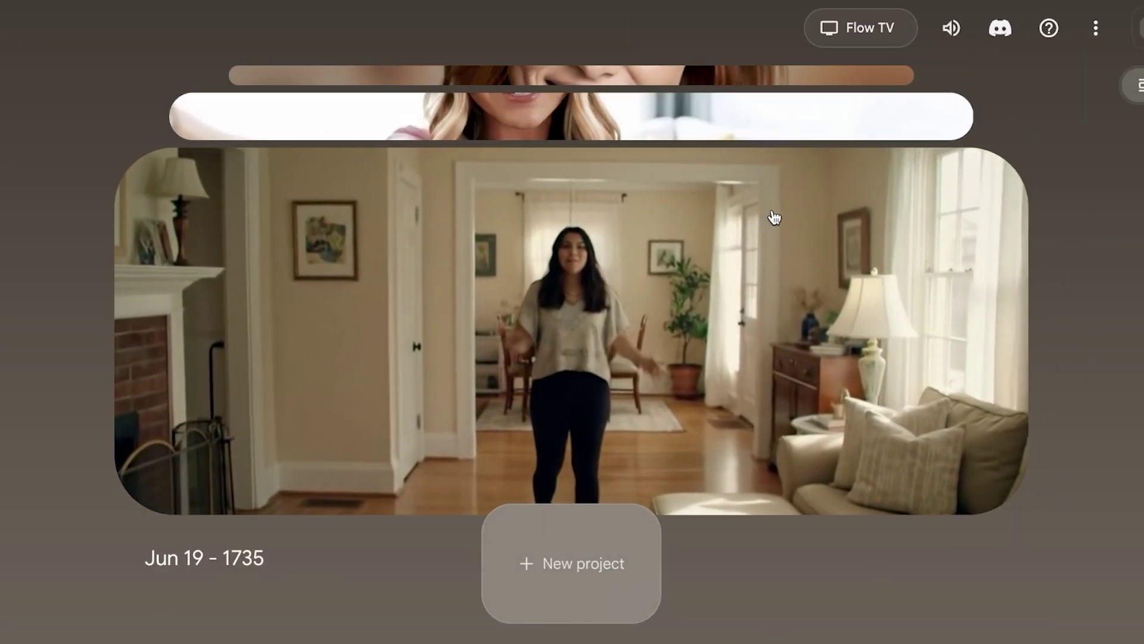